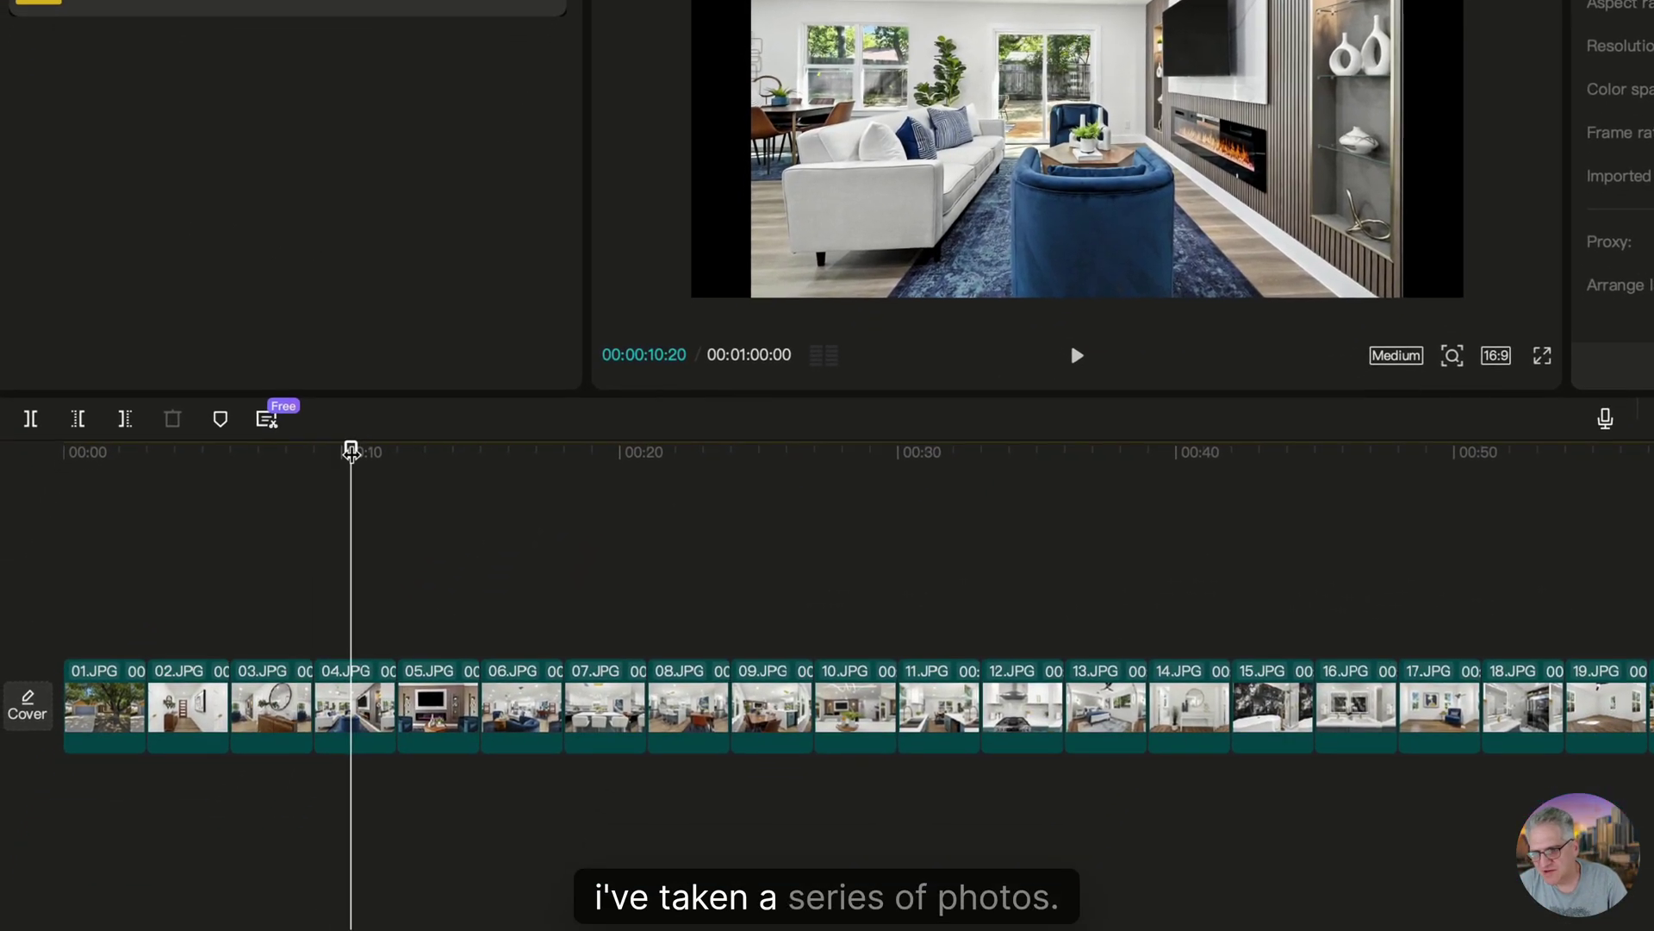
Scale the 04.JPG living-room photo up to 120% so it fills the frame.
click(256, 541)
drag(159, 519, 1063, 583)
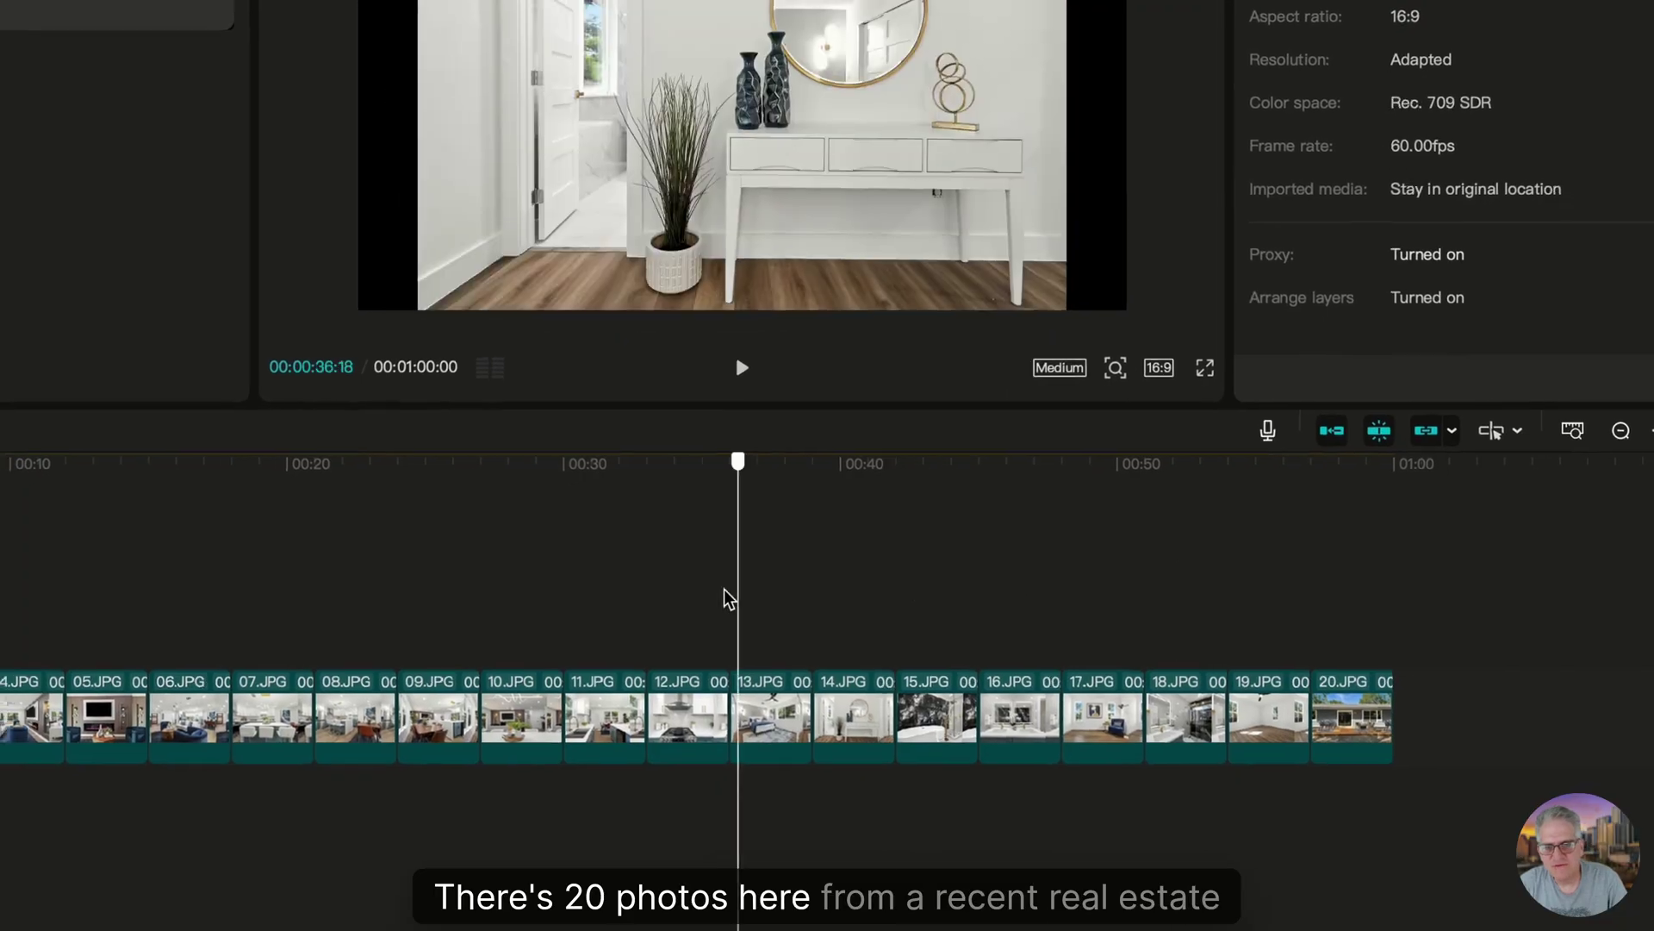
drag(724, 597, 495, 597)
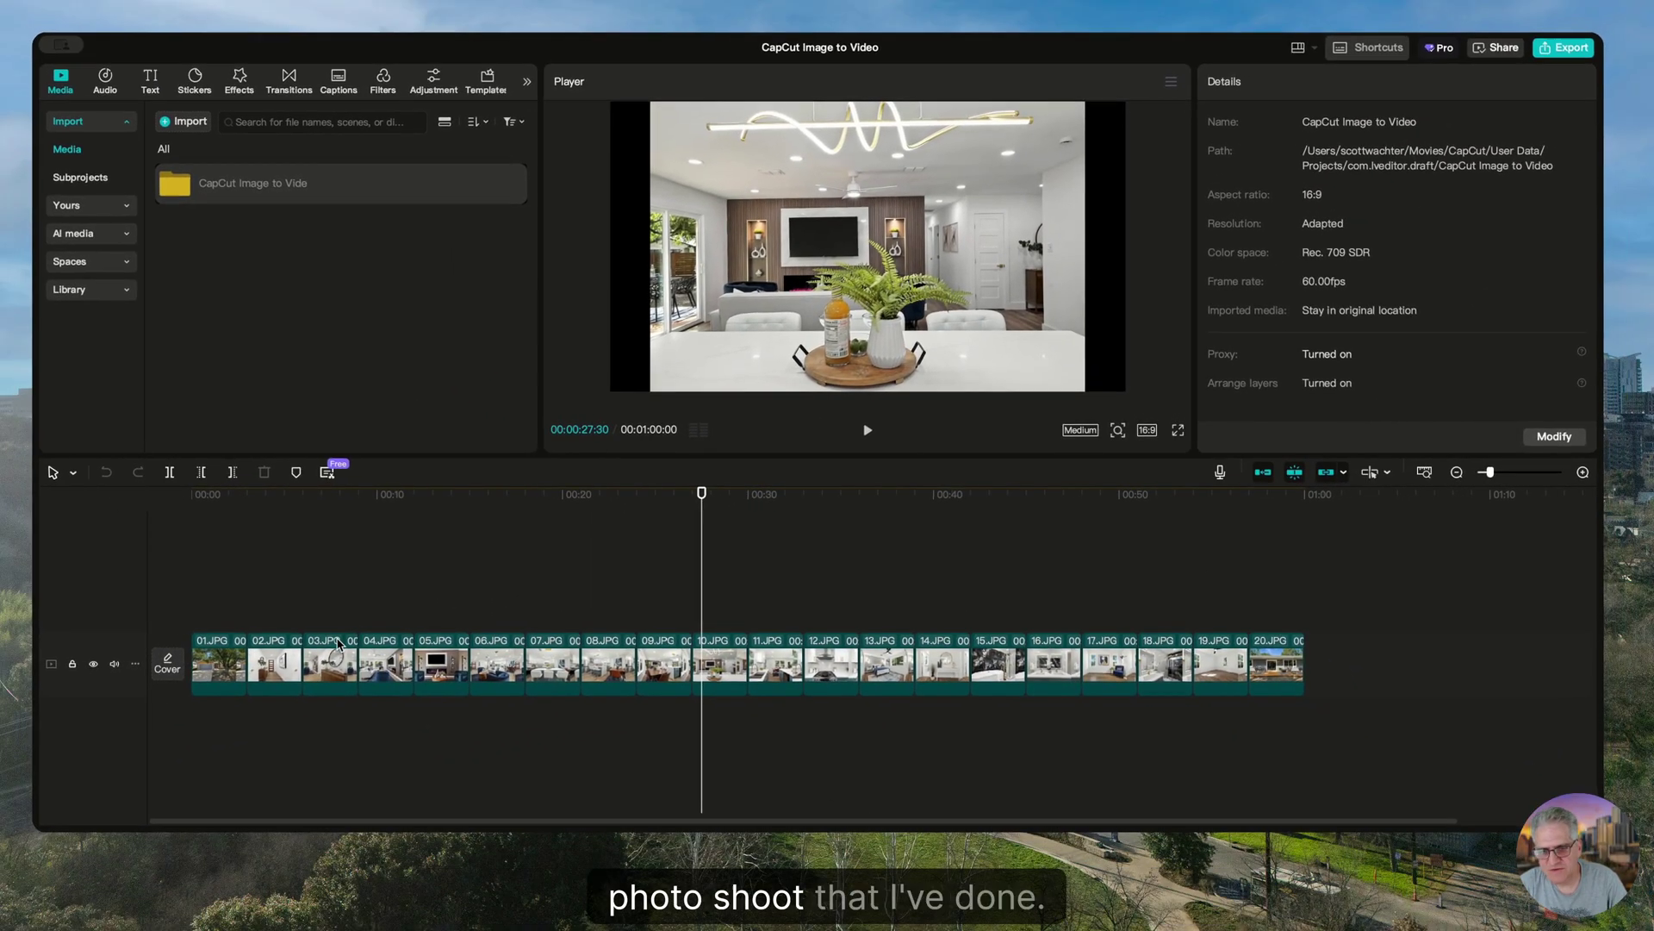
click(394, 615)
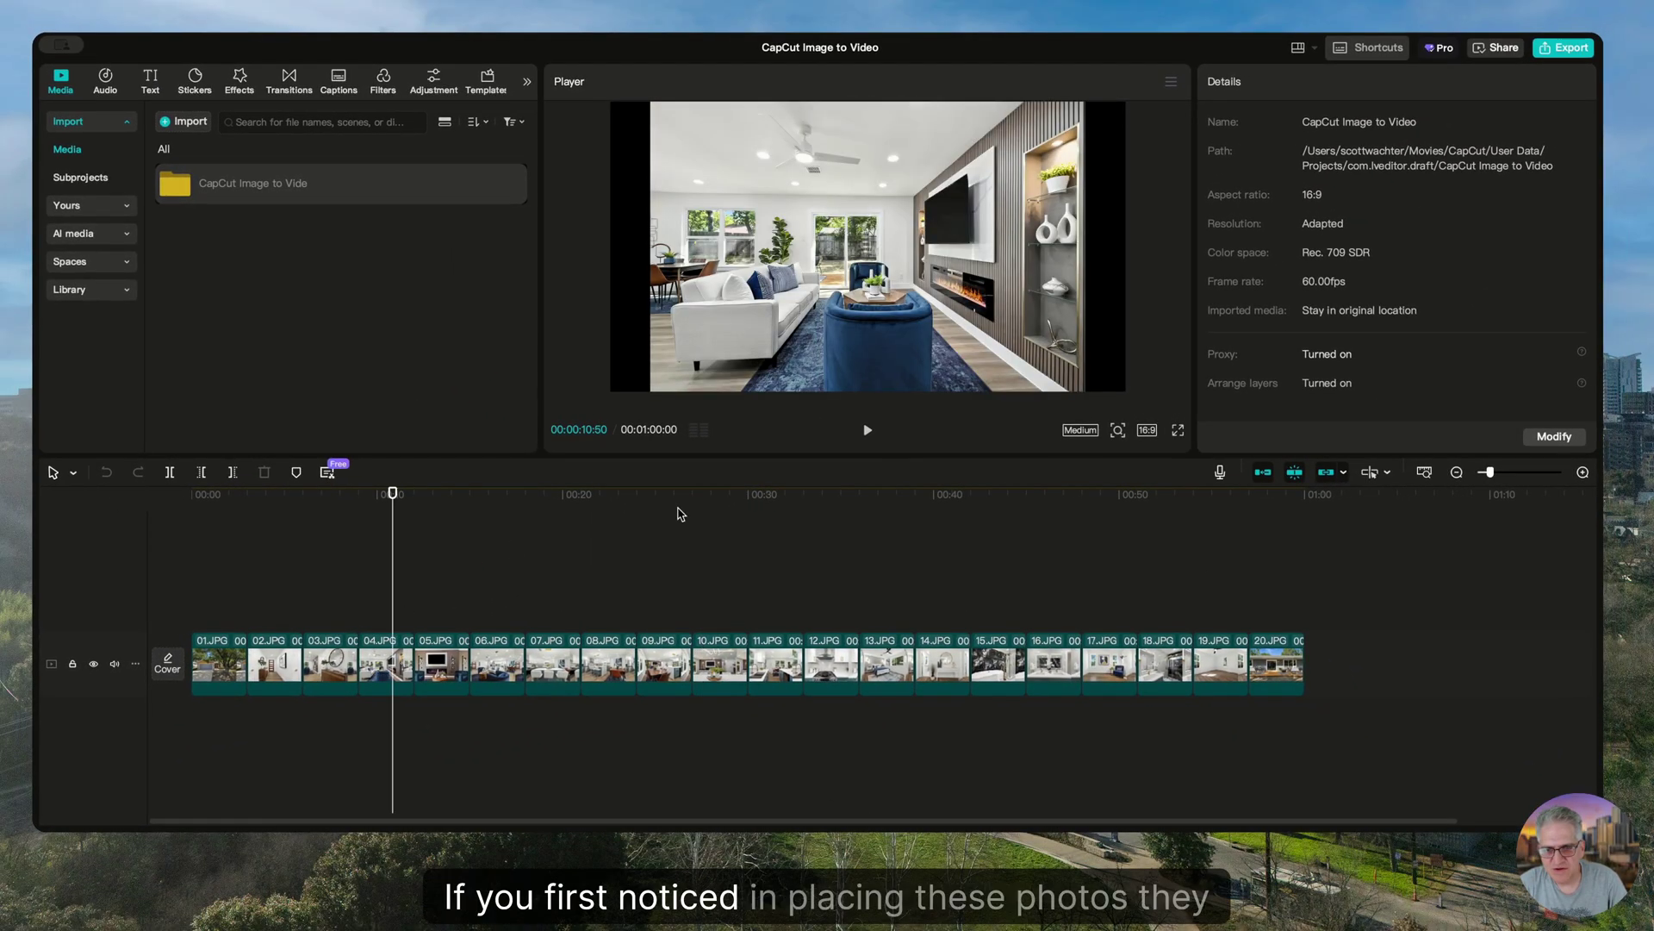
click(385, 669)
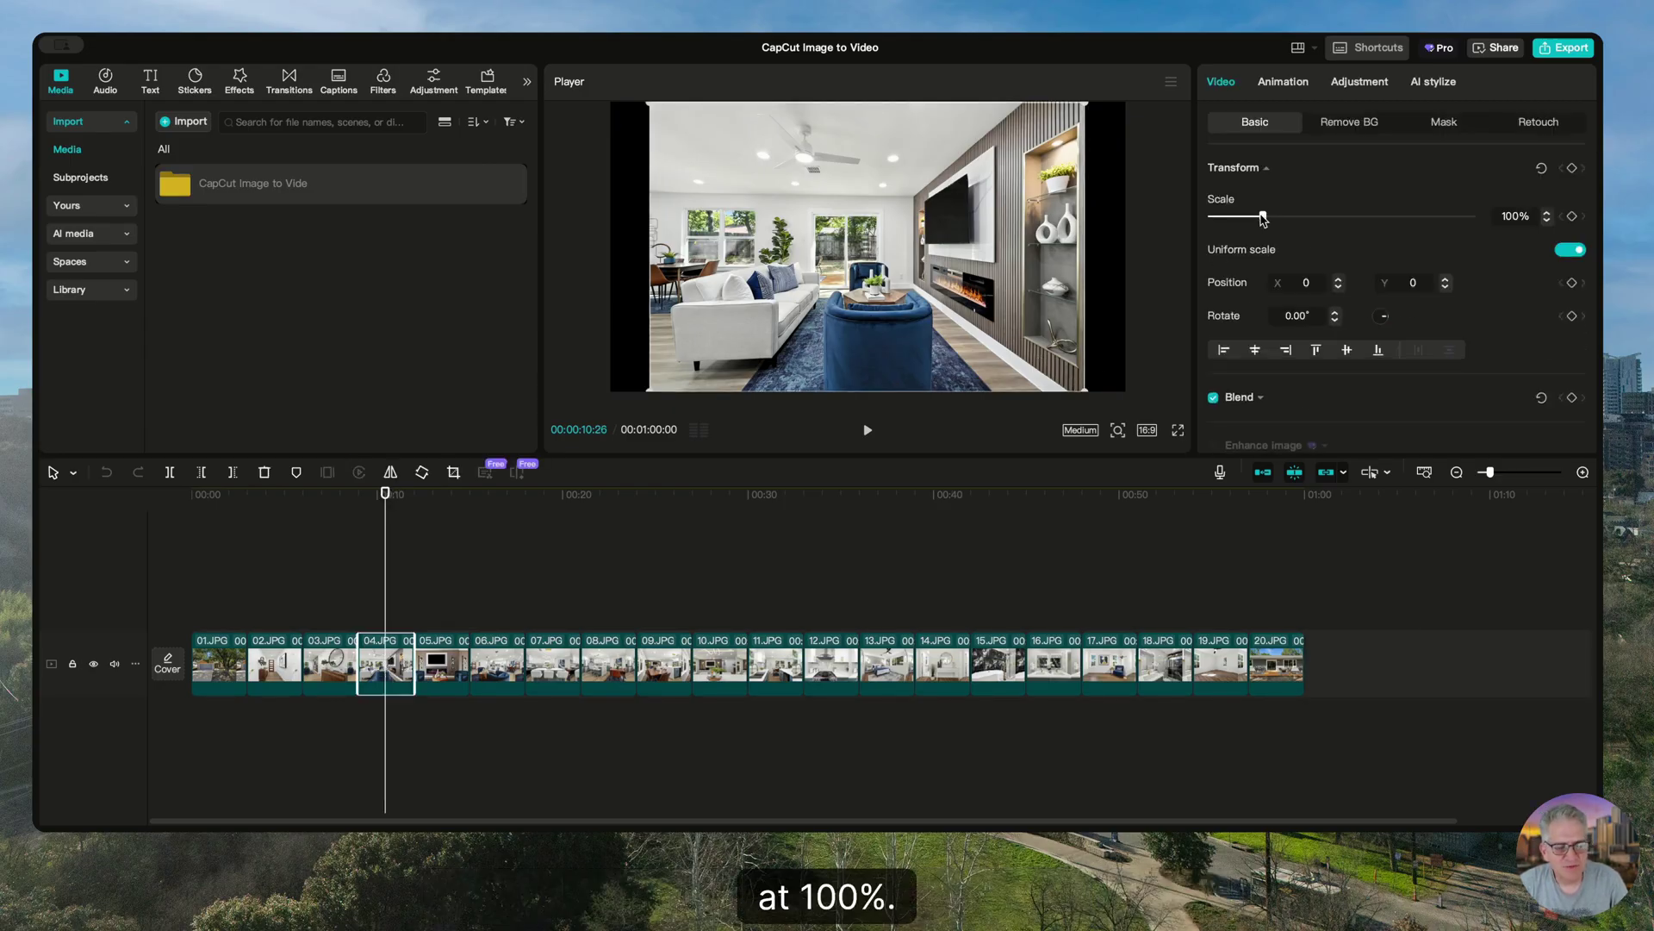
drag(1263, 216, 1272, 217)
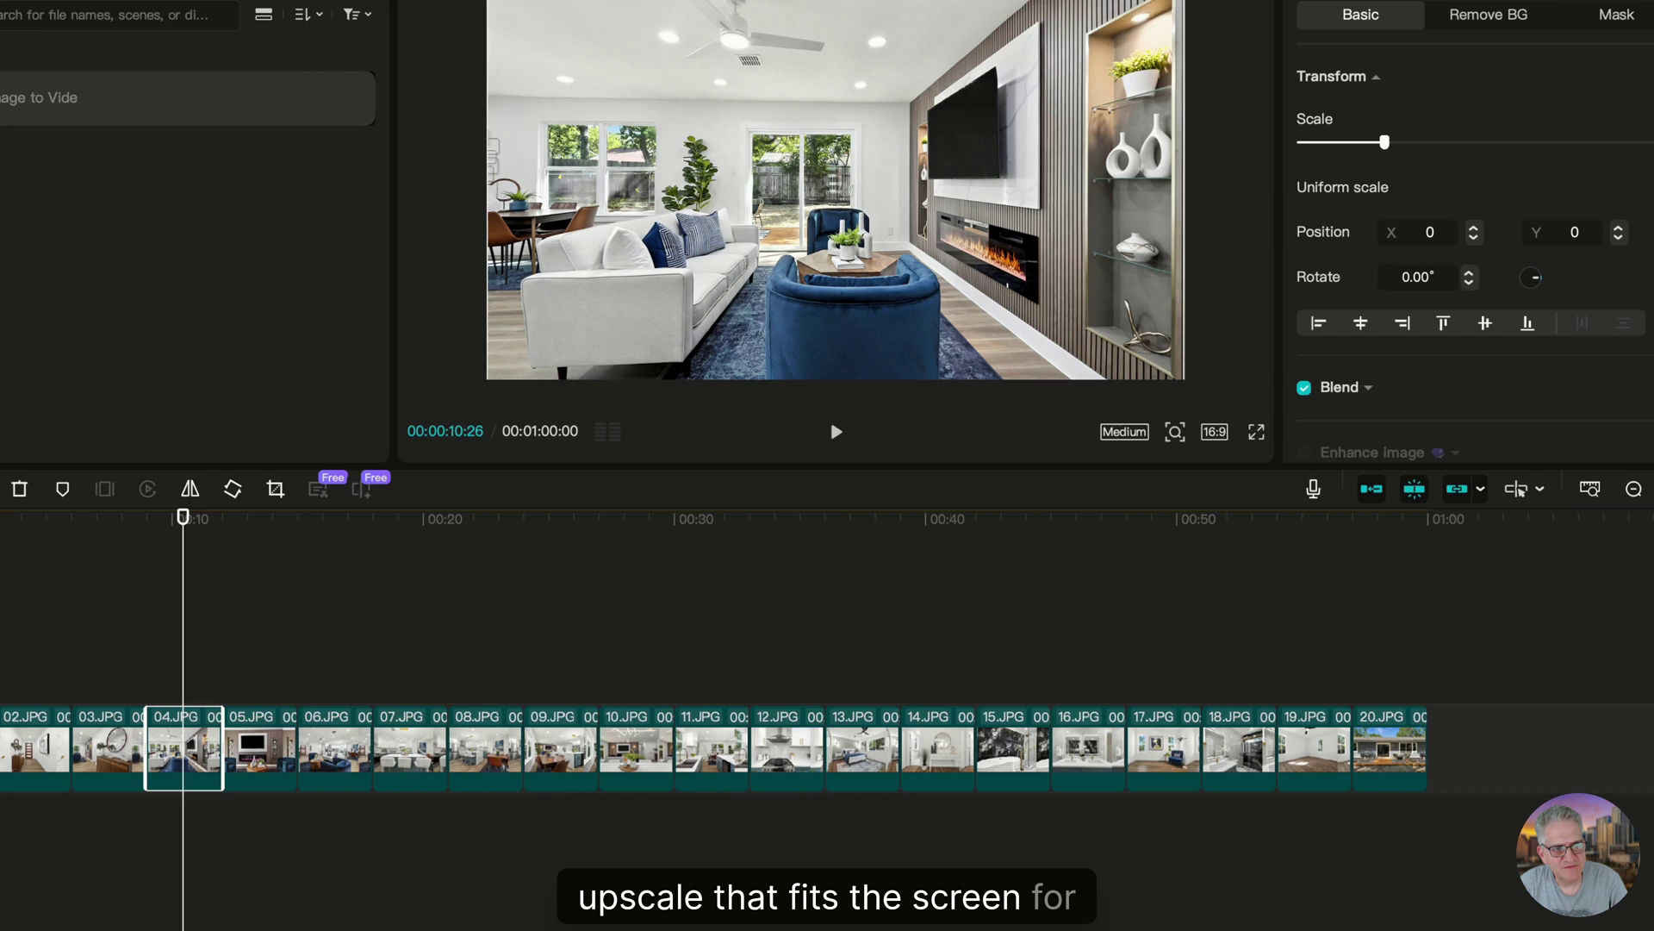
Select all clips with Cmd+A and scale every photo to 120%.
click(867, 594)
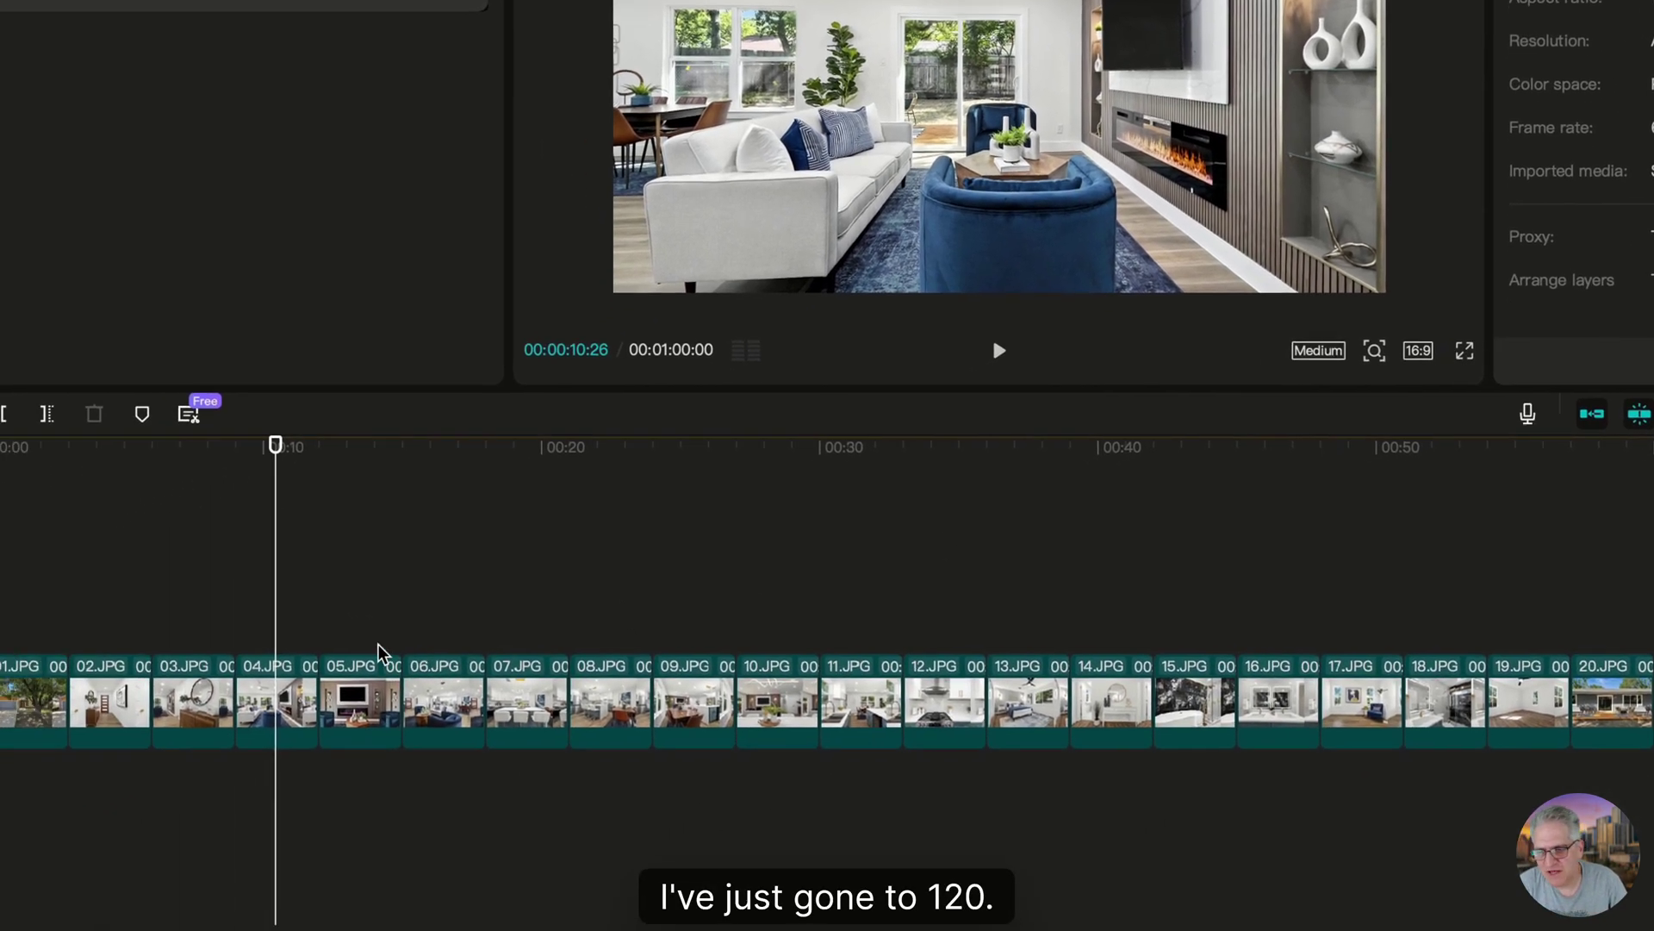
click(183, 707)
key(super+a)
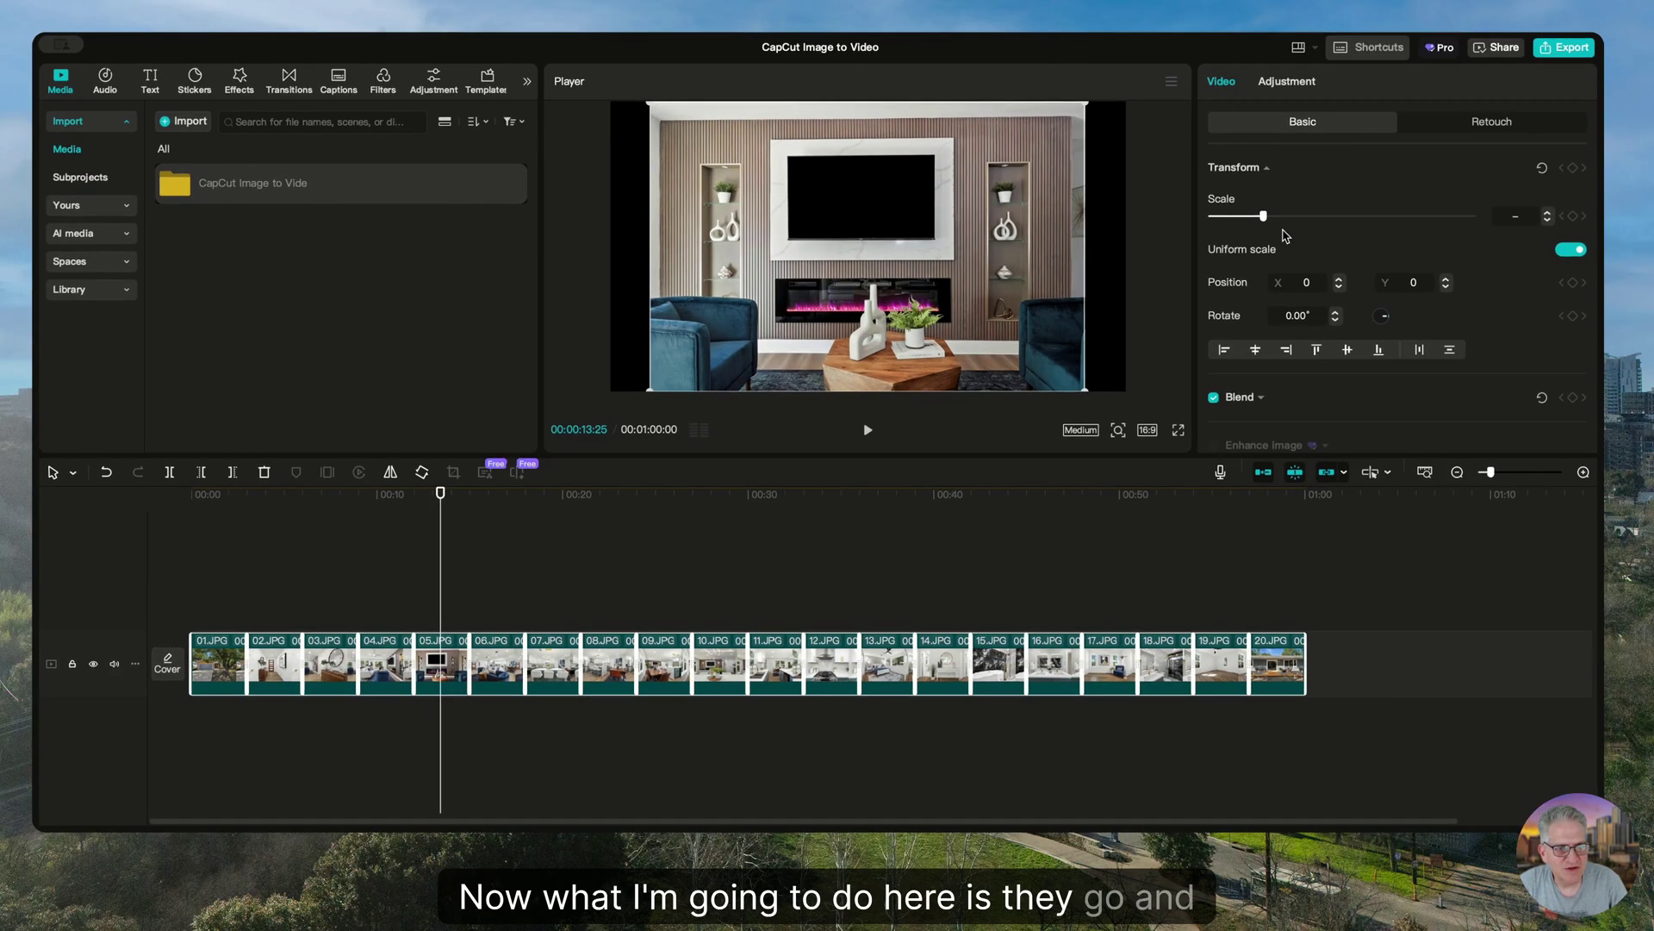
drag(1261, 218, 1275, 218)
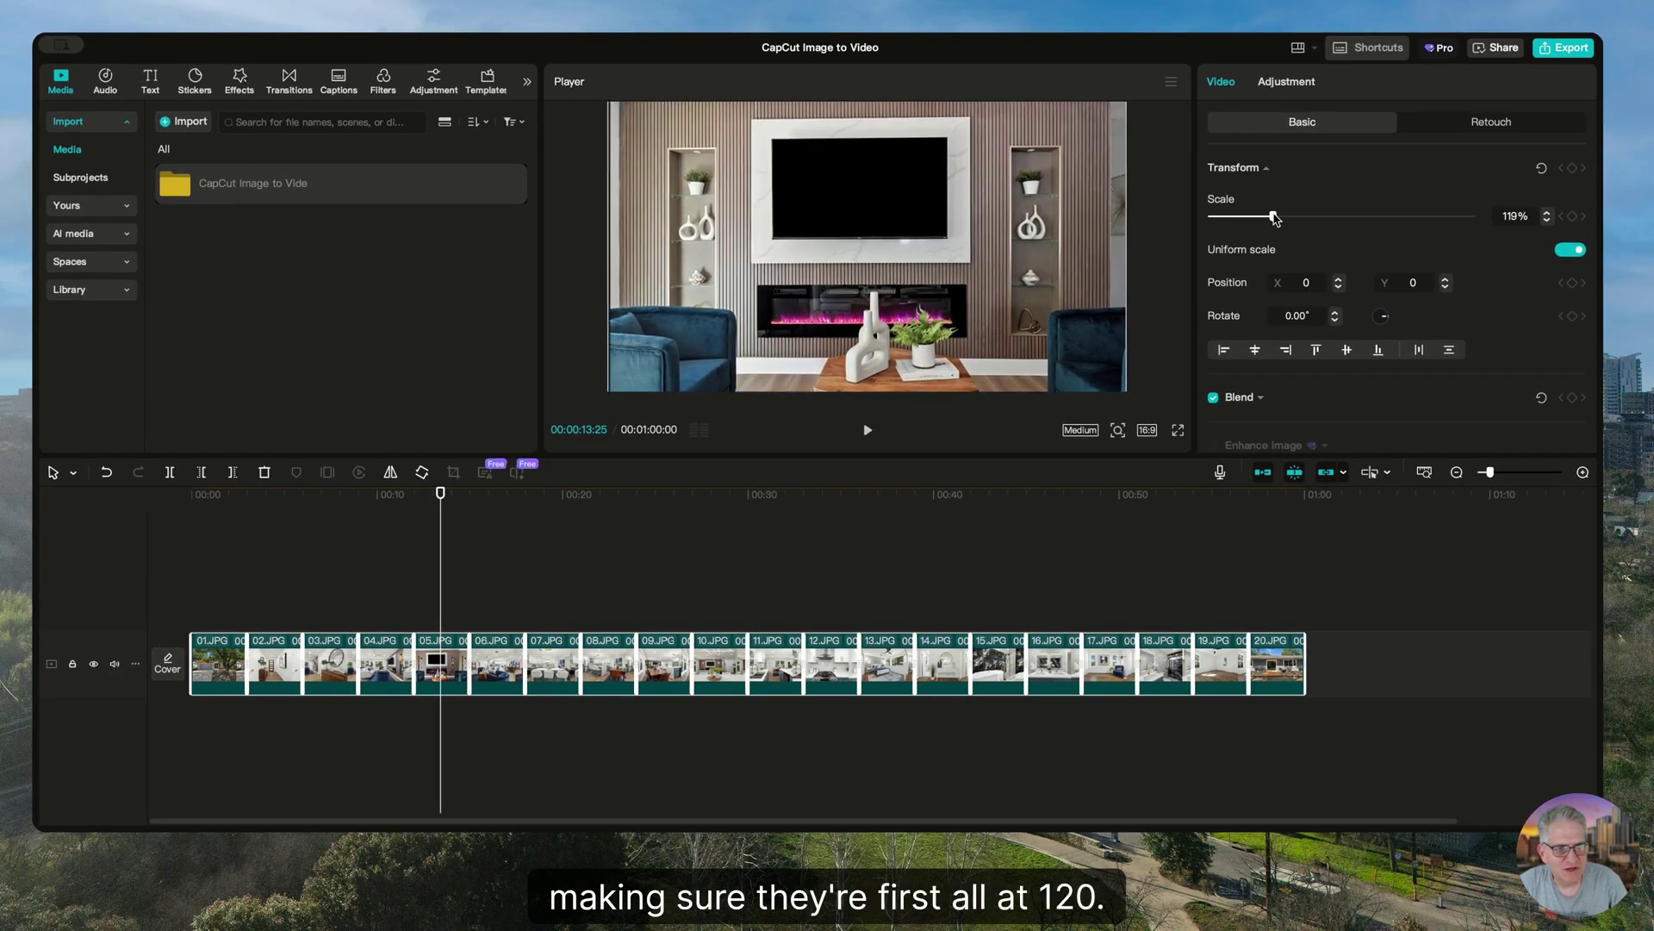
click(774, 578)
drag(774, 494, 421, 508)
click(329, 681)
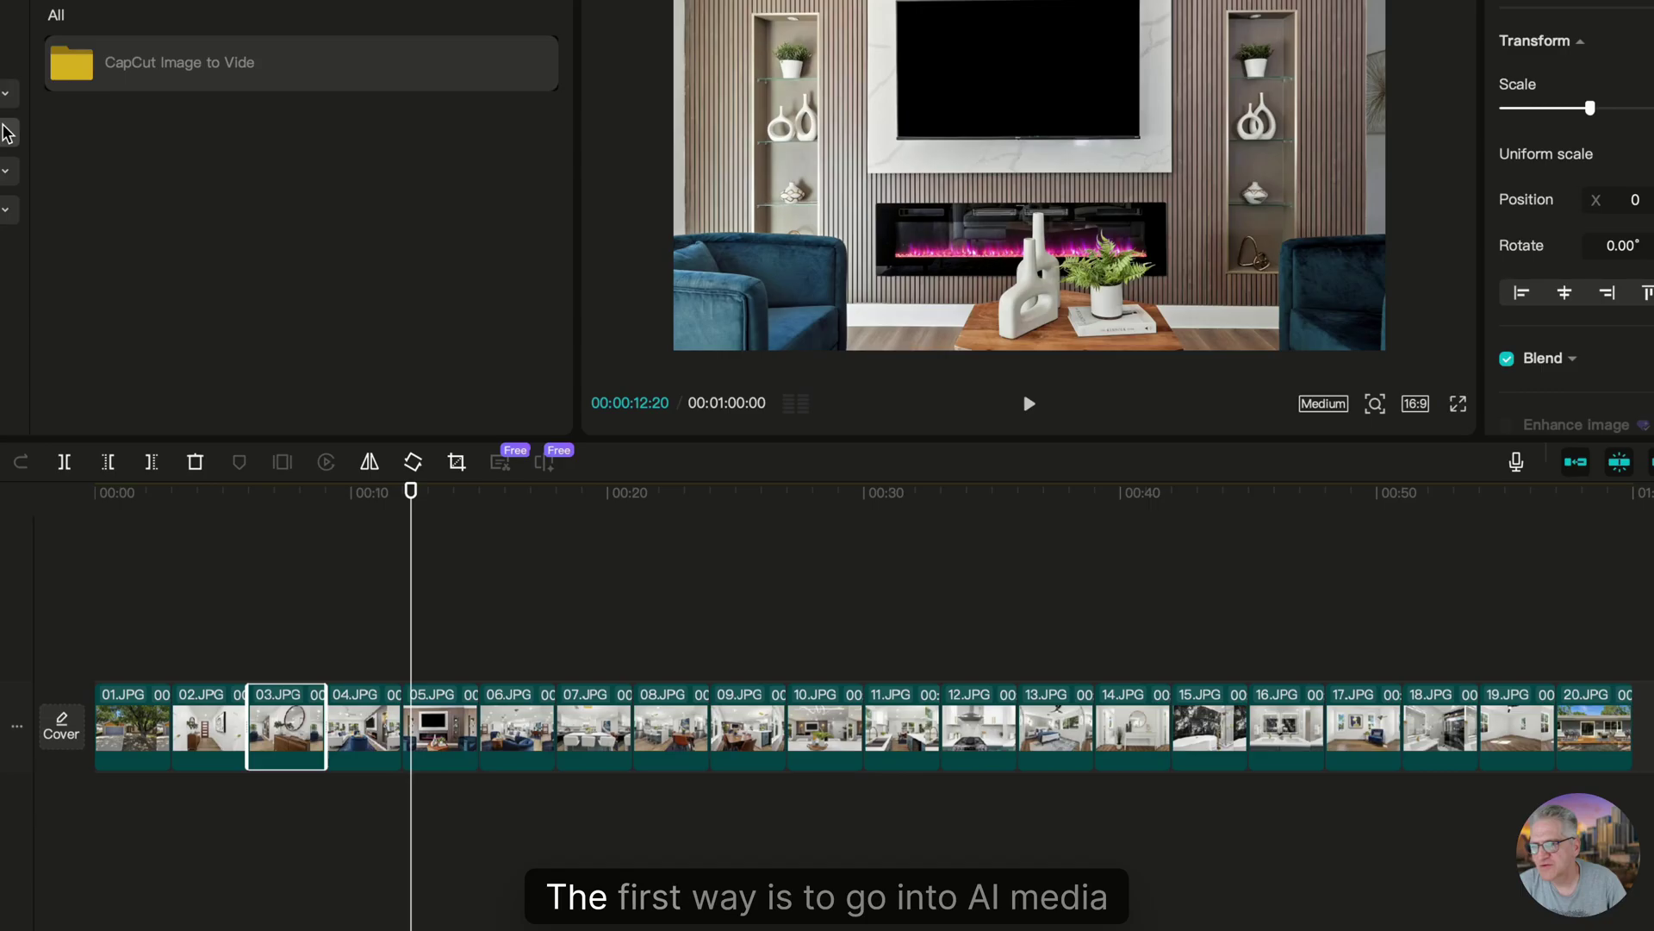
Open AI media > AI video image-to-video in Multiple images (first and last frame) mode.
click(73, 233)
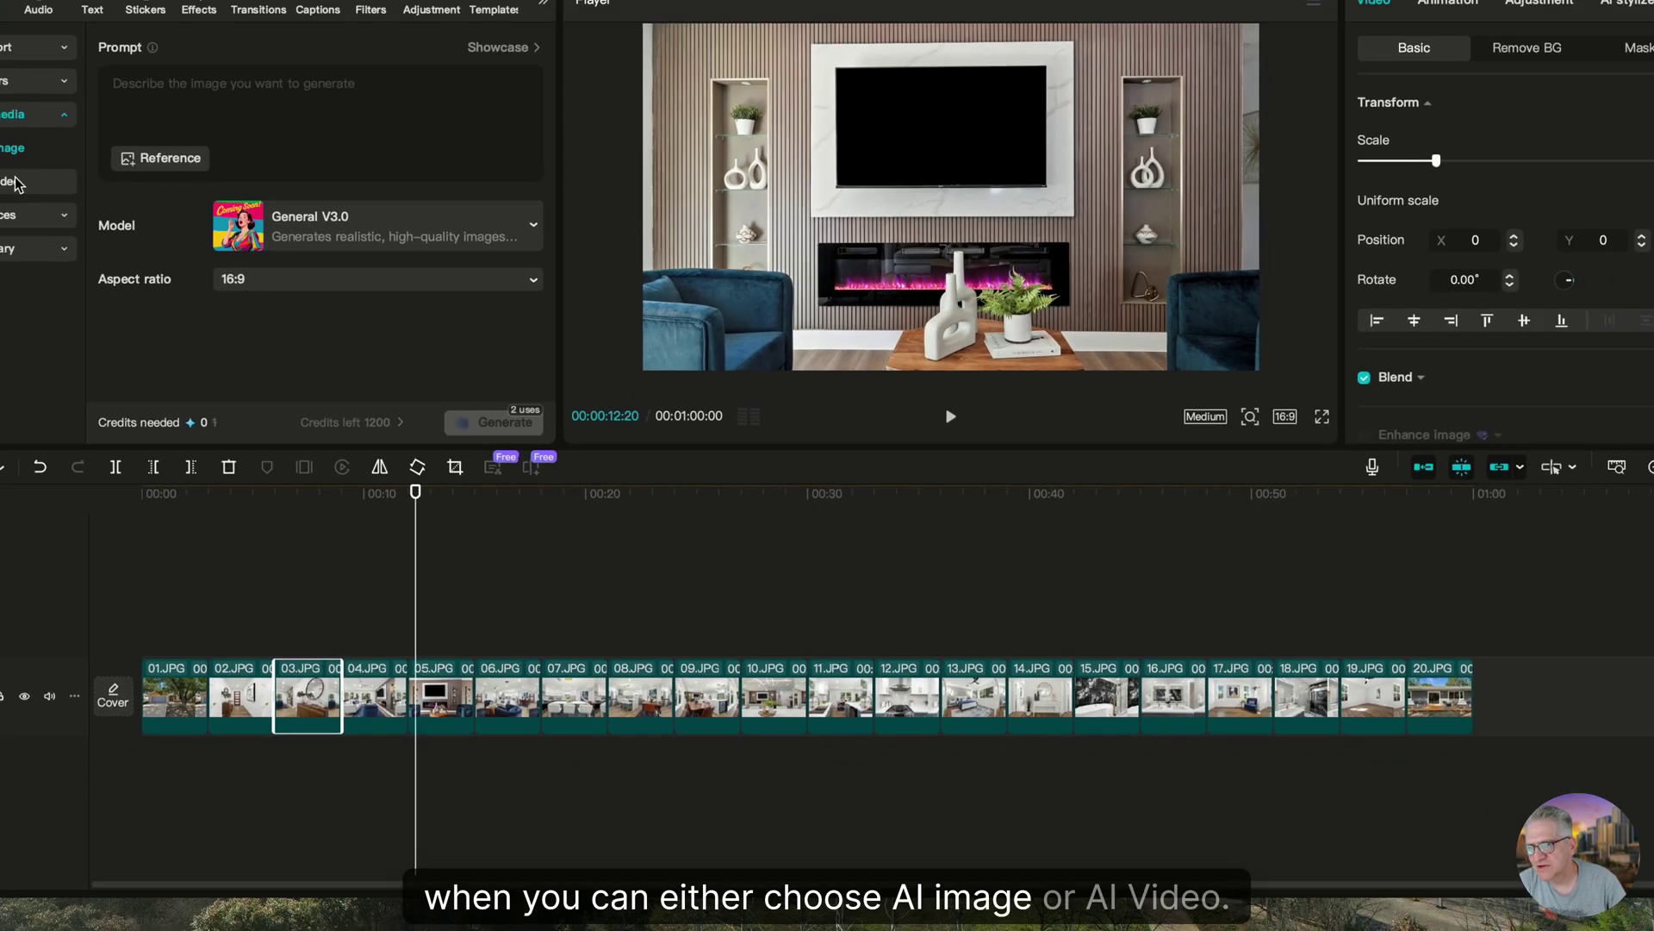
click(0, 100)
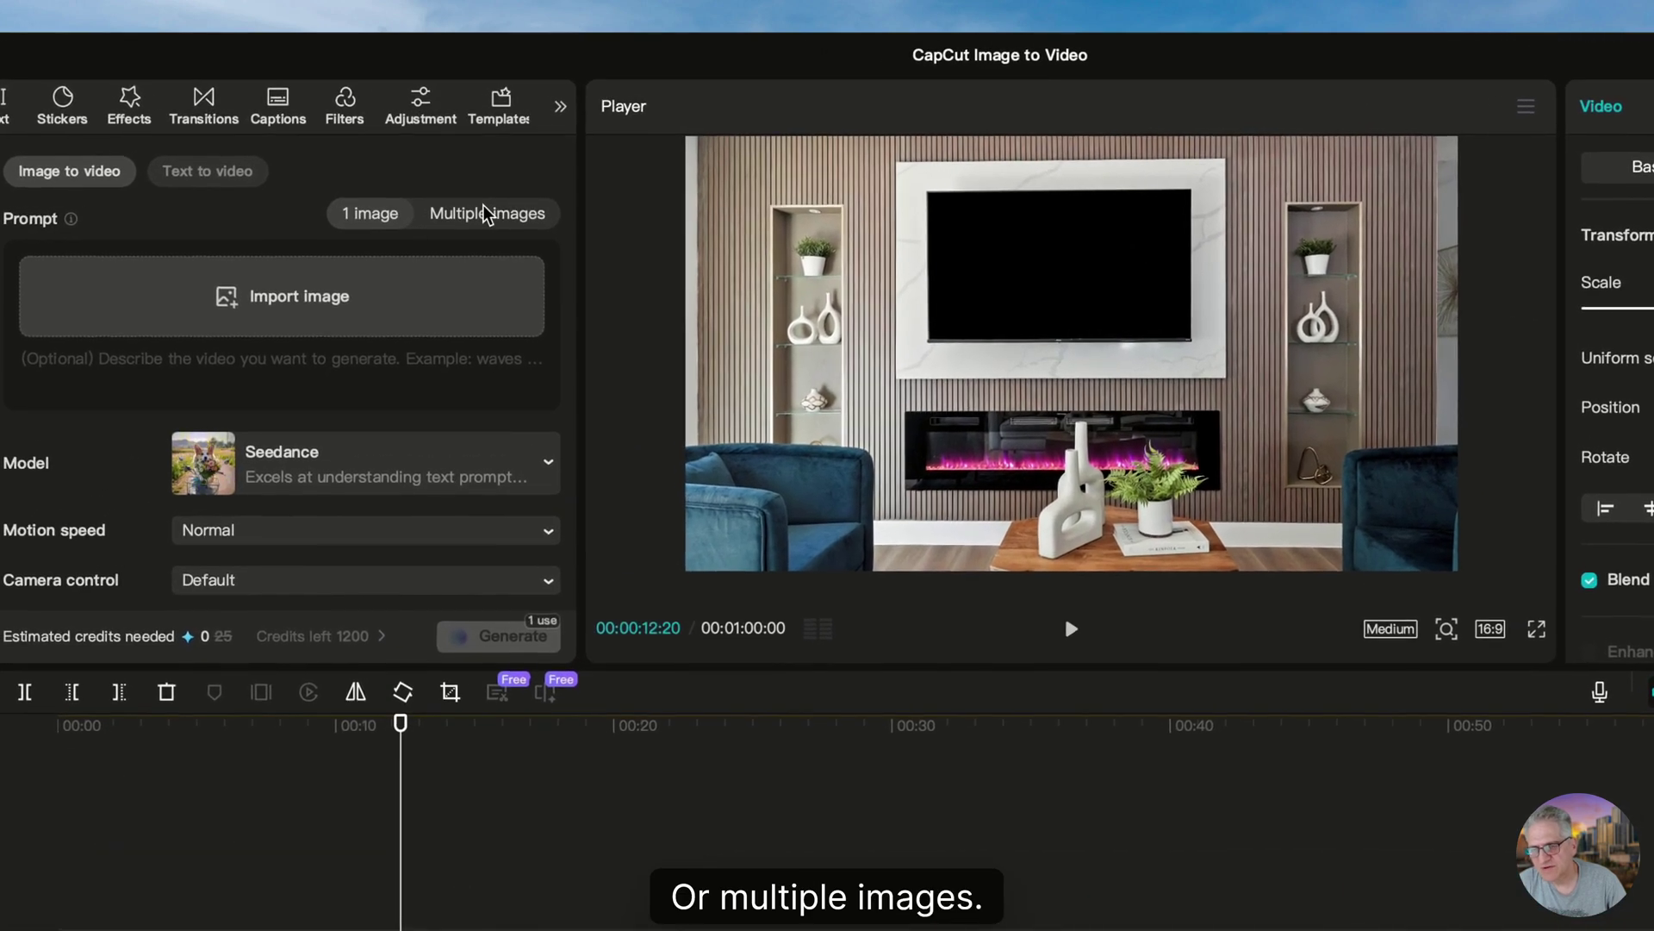
click(487, 213)
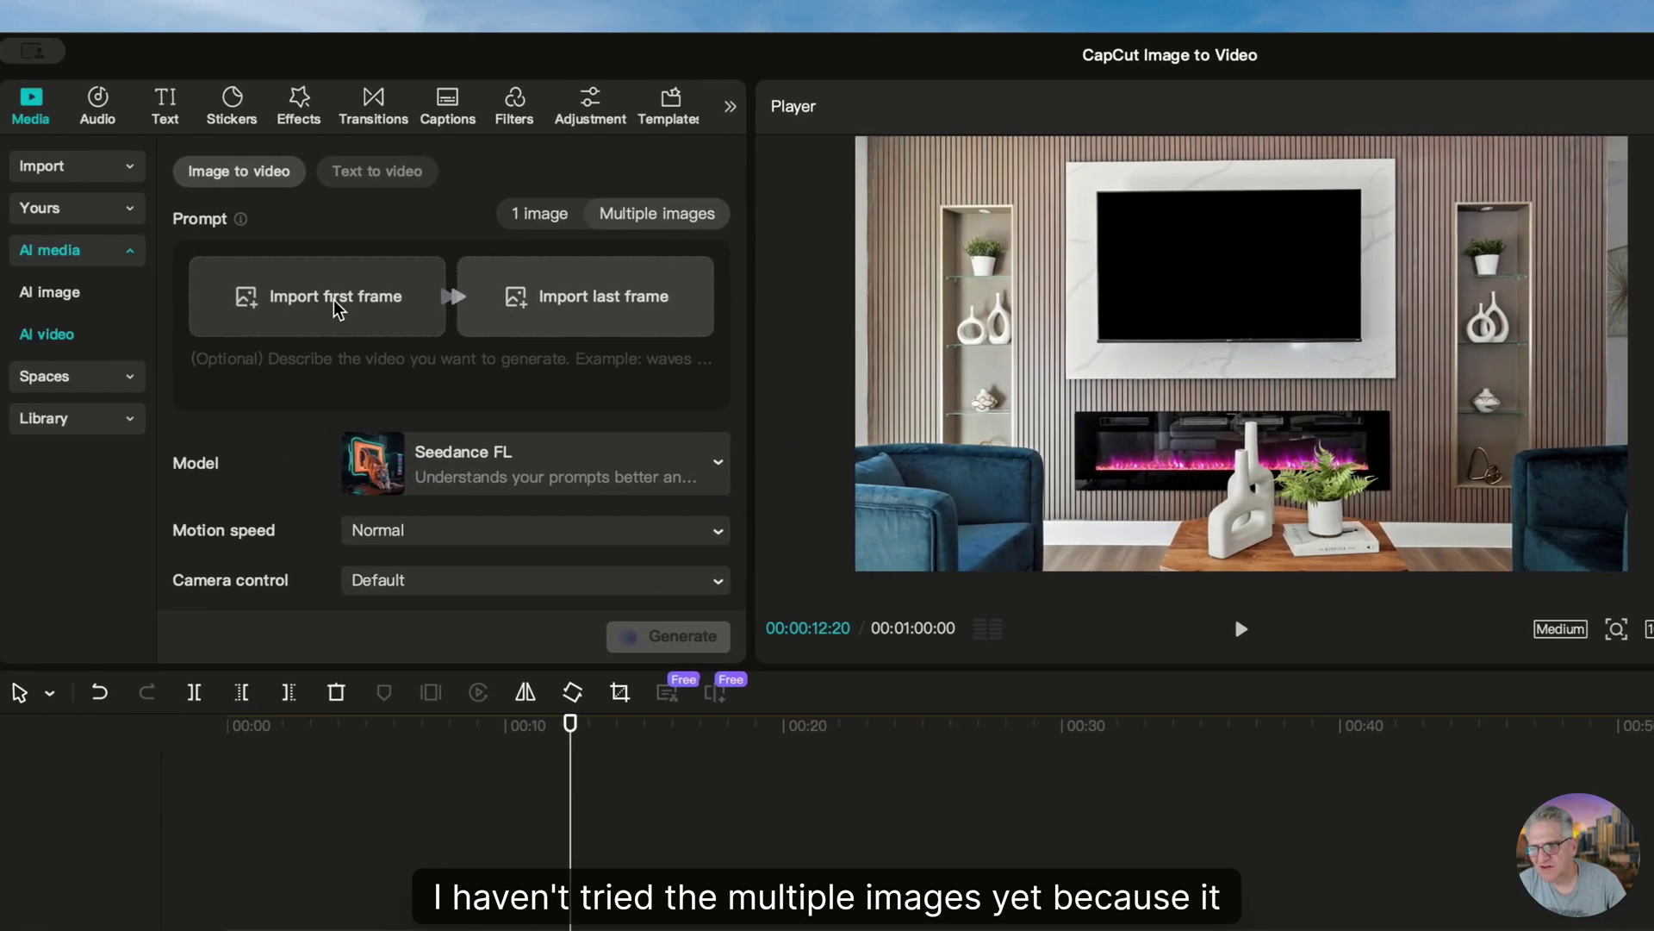
Switch to 1-image mode with Video G4.0, checking motion speed, camera control and 5s duration.
click(538, 214)
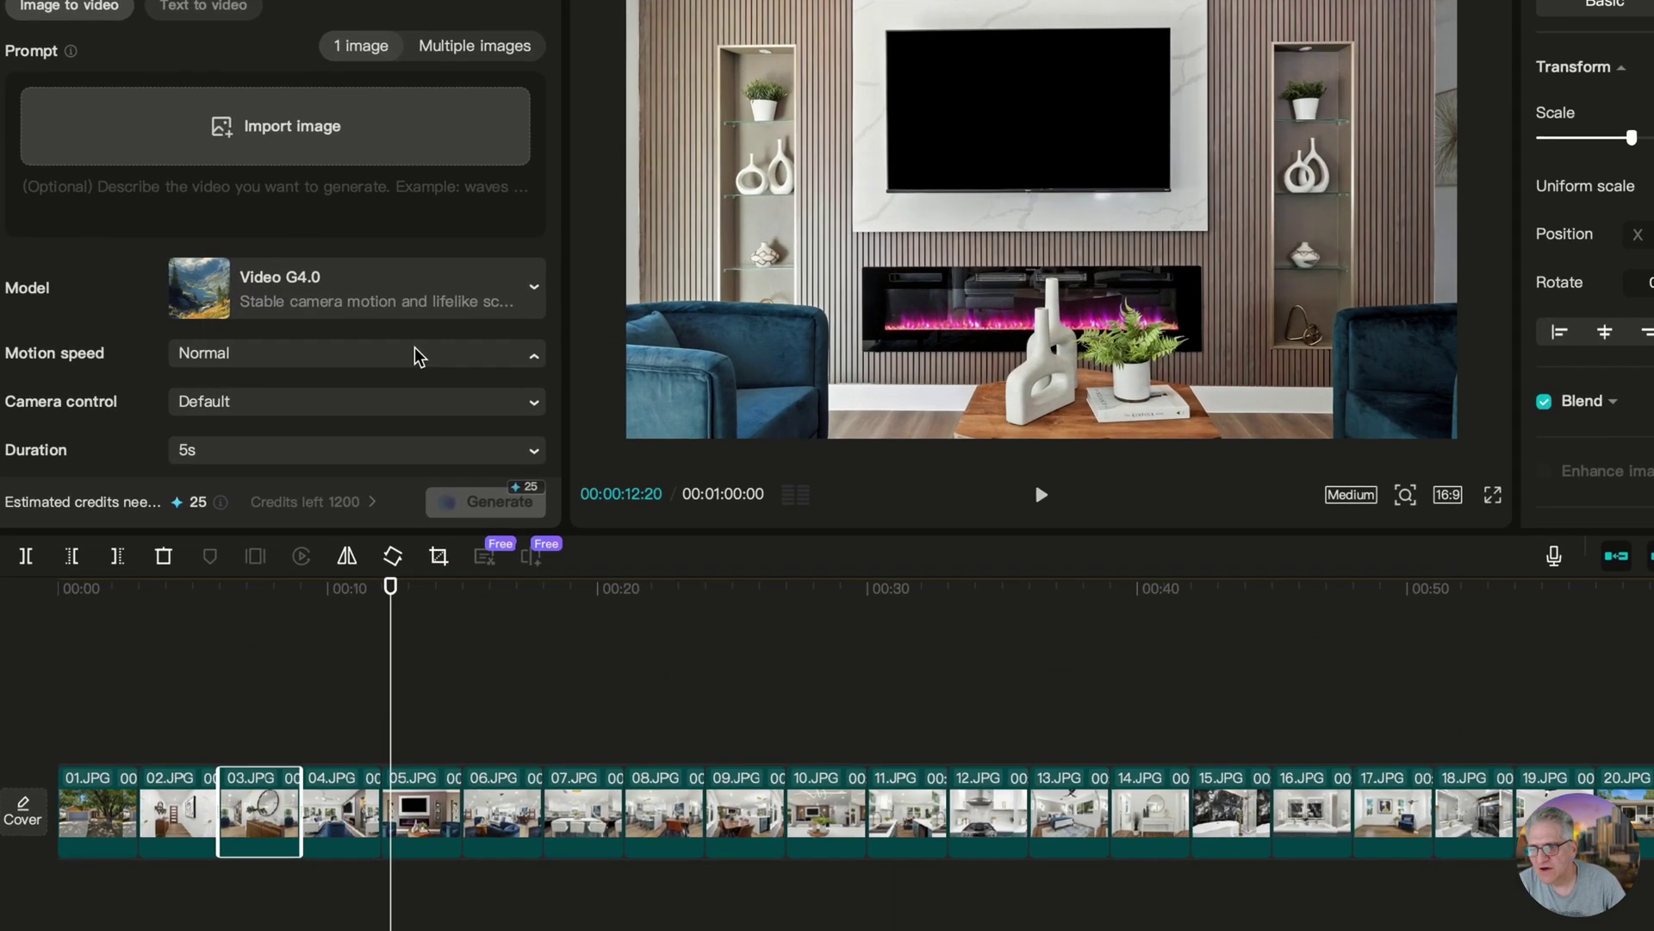
click(437, 368)
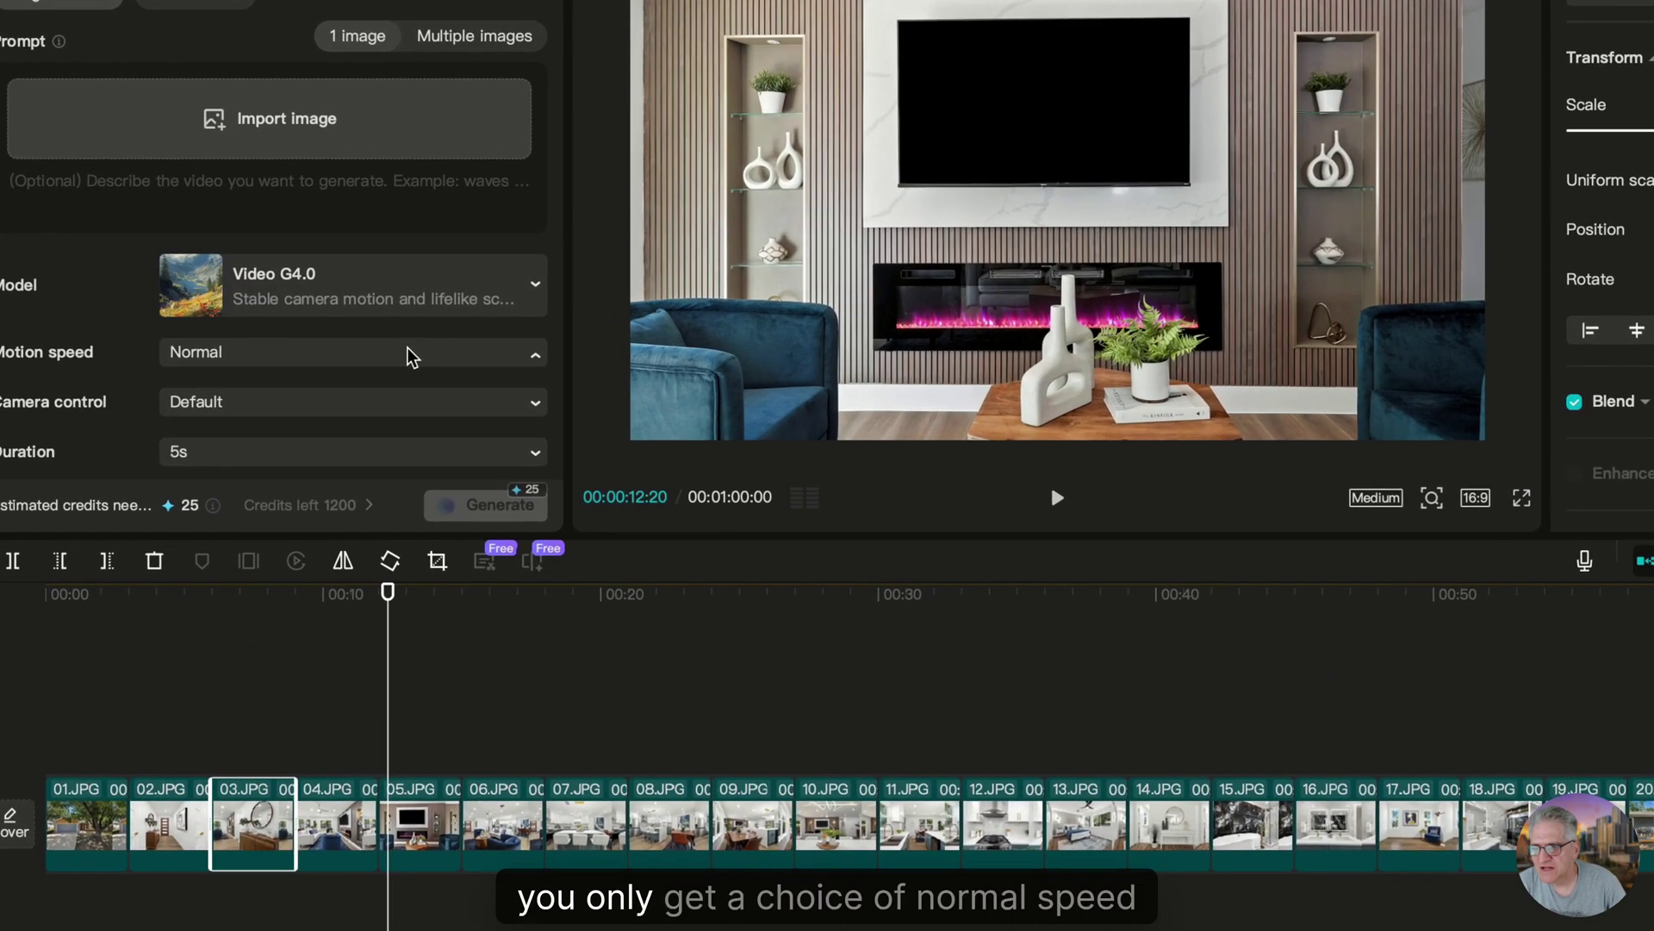
click(385, 414)
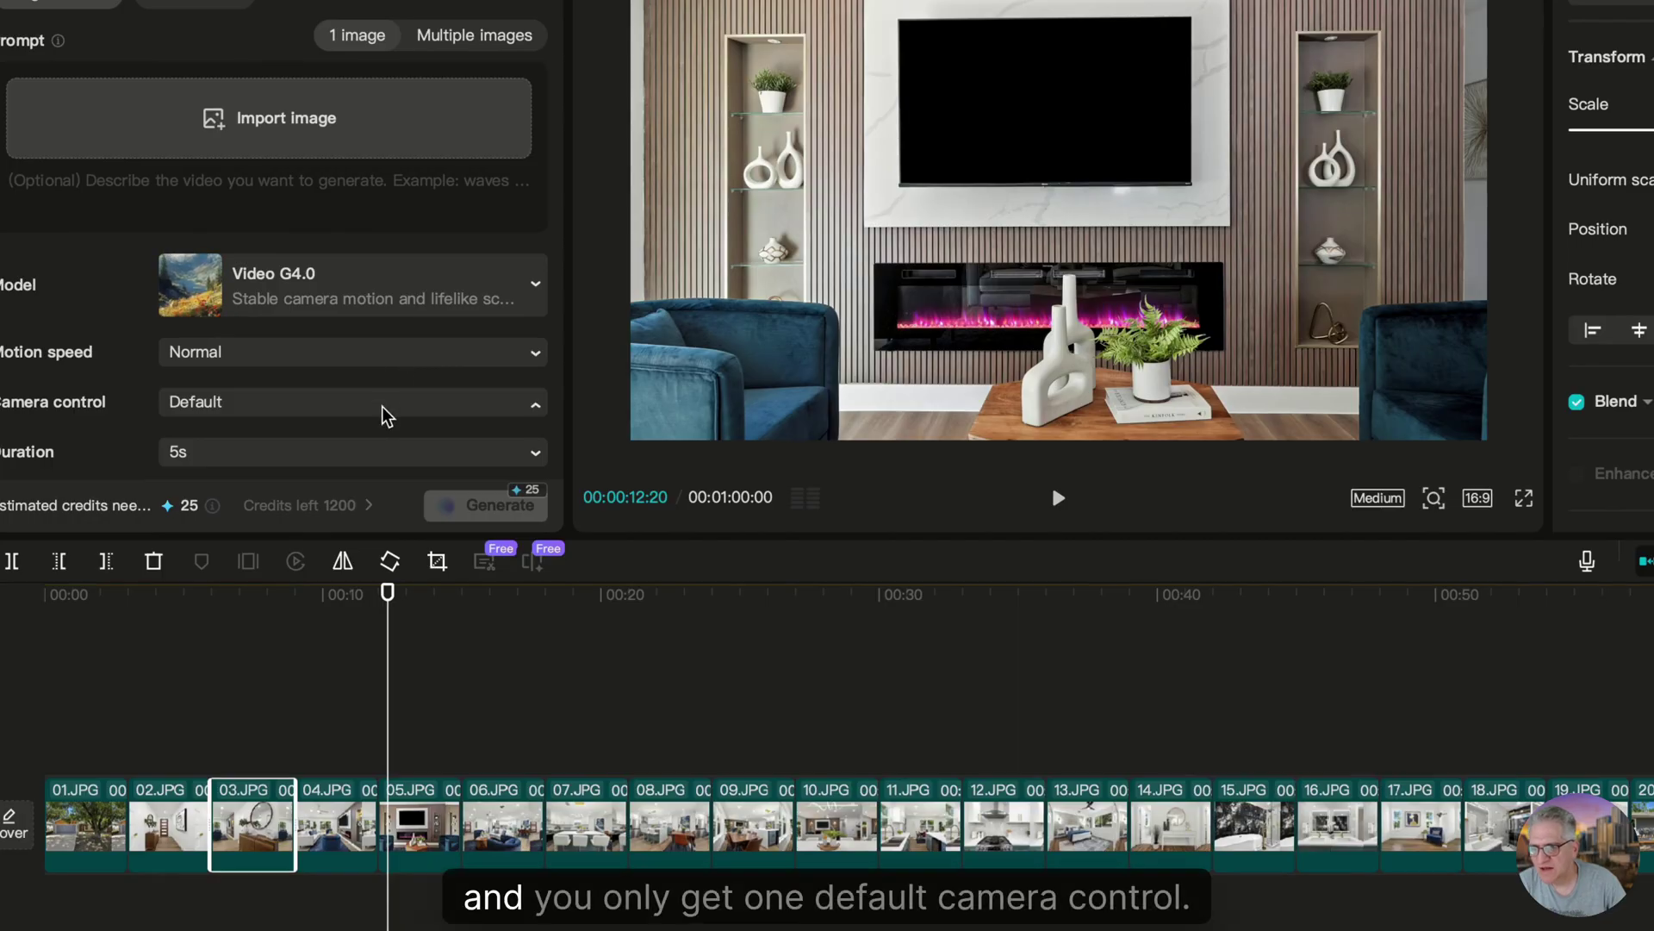
click(384, 402)
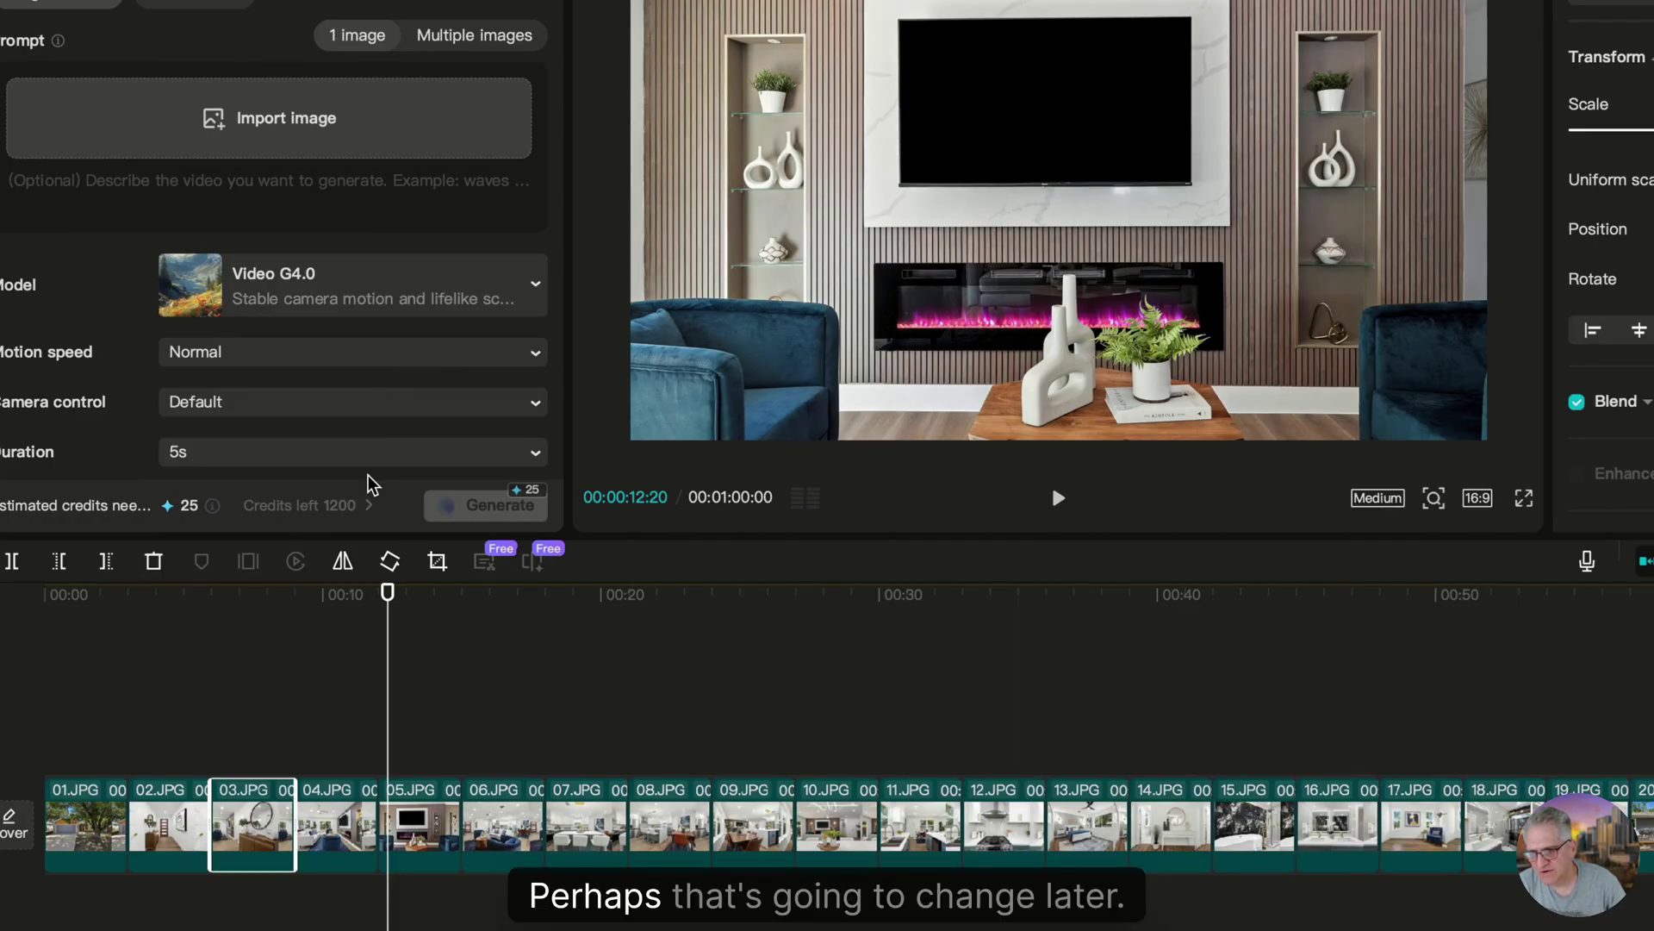
click(372, 454)
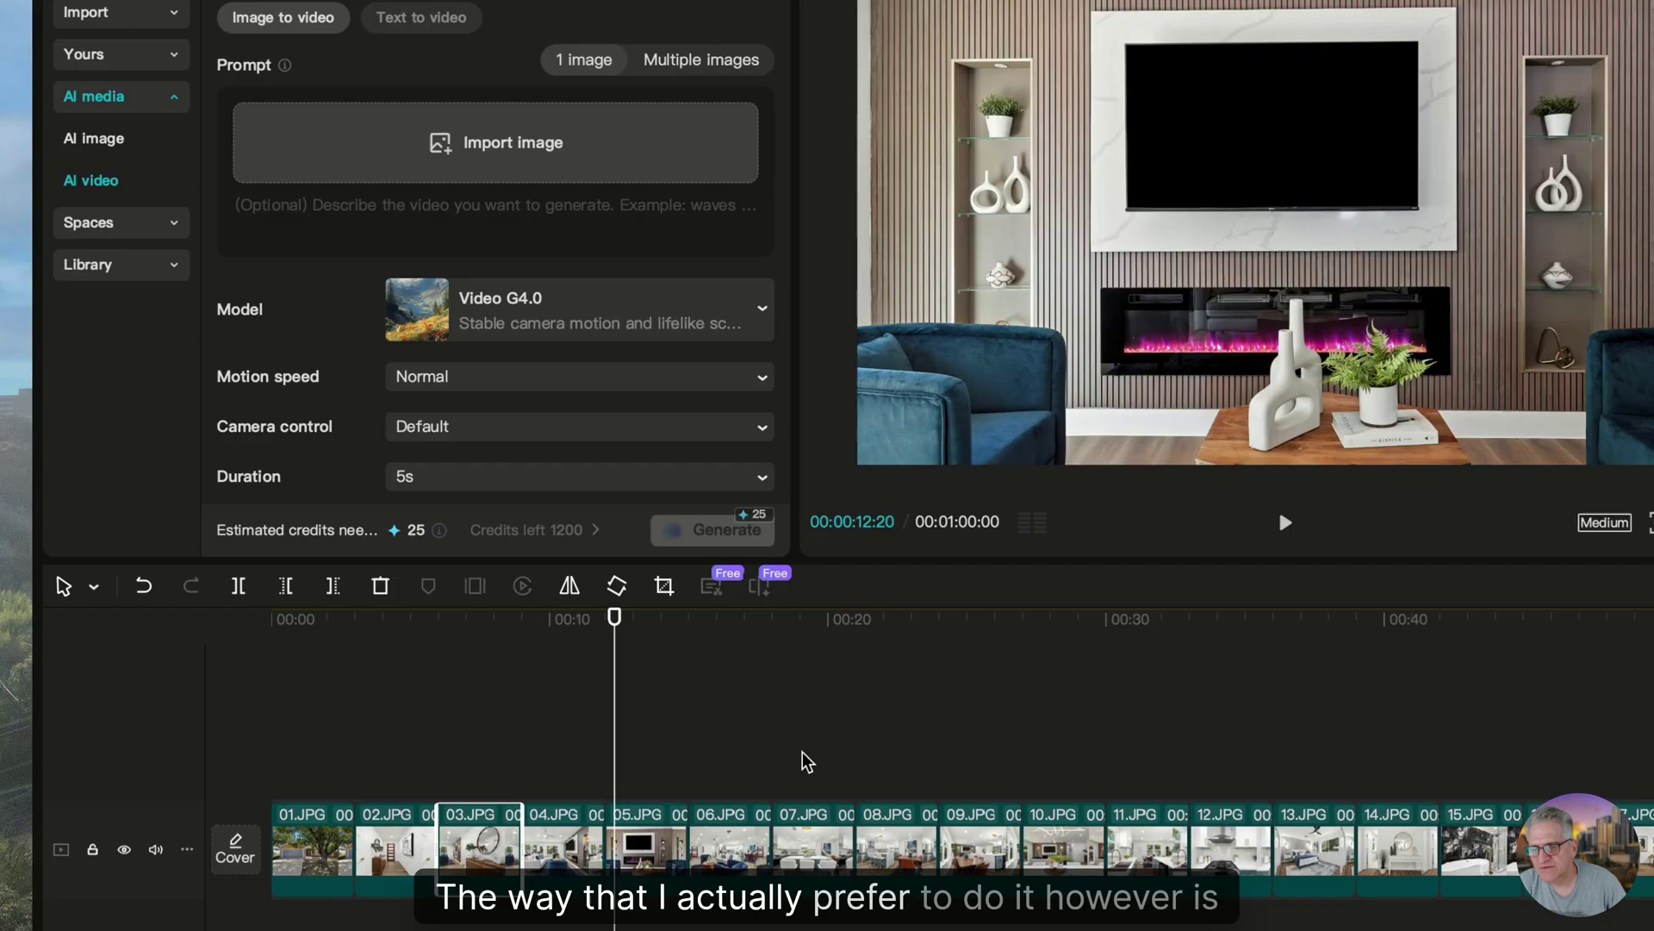
Load the 07.JPG kitchen clip into the generator as the source image.
click(802, 890)
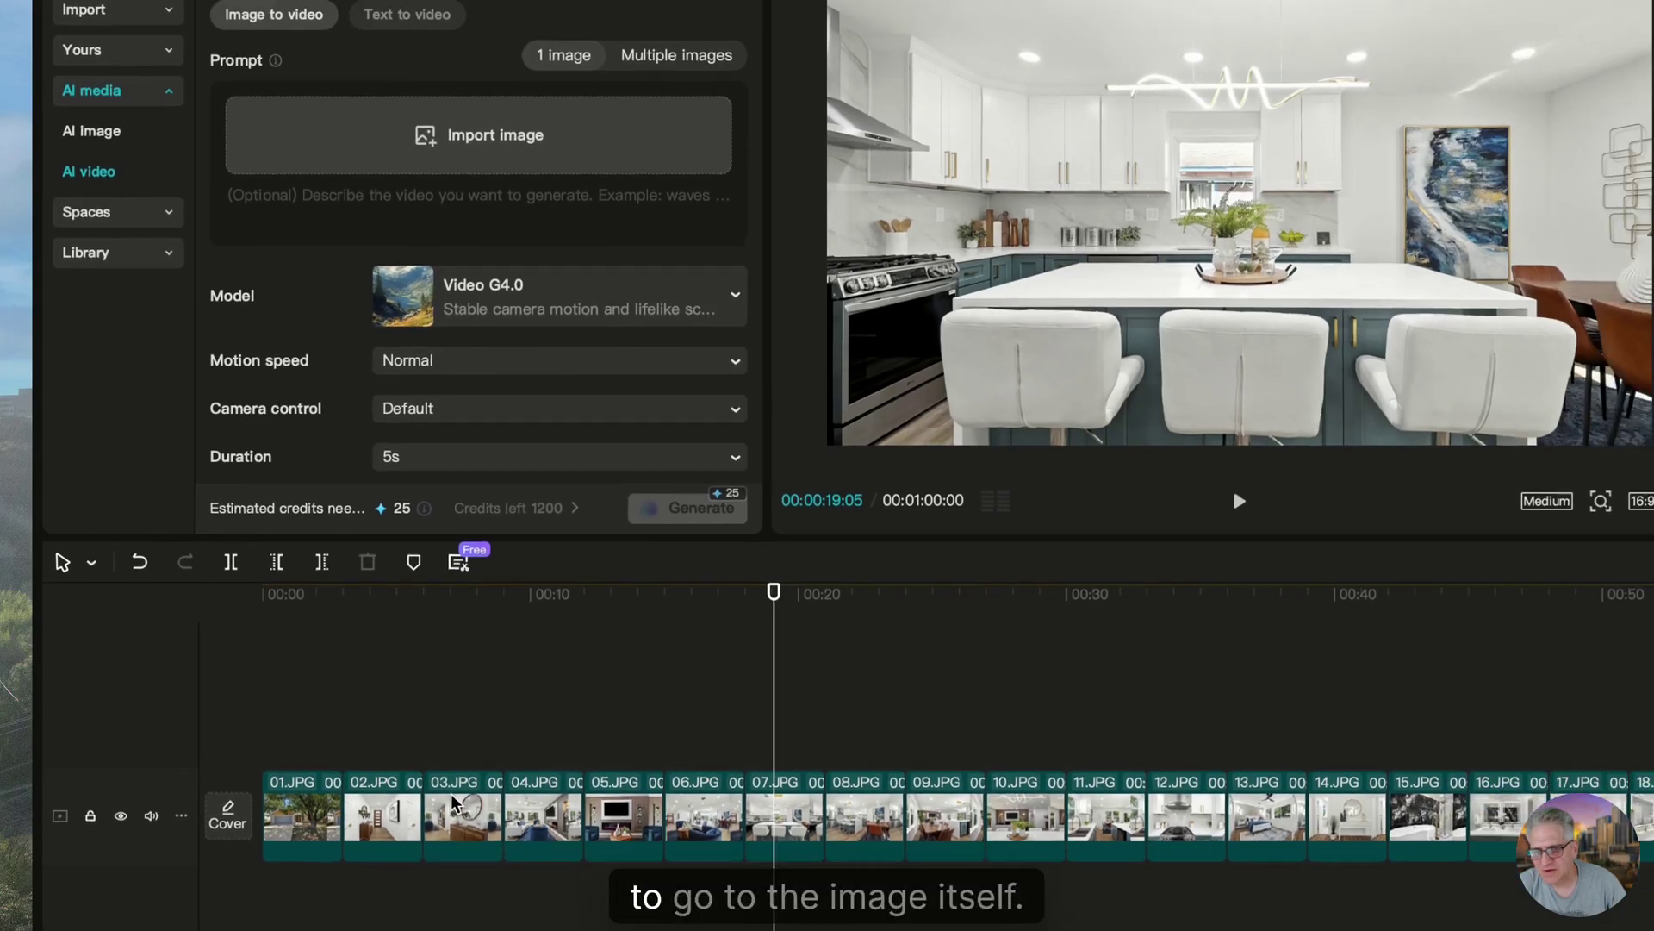
click(383, 815)
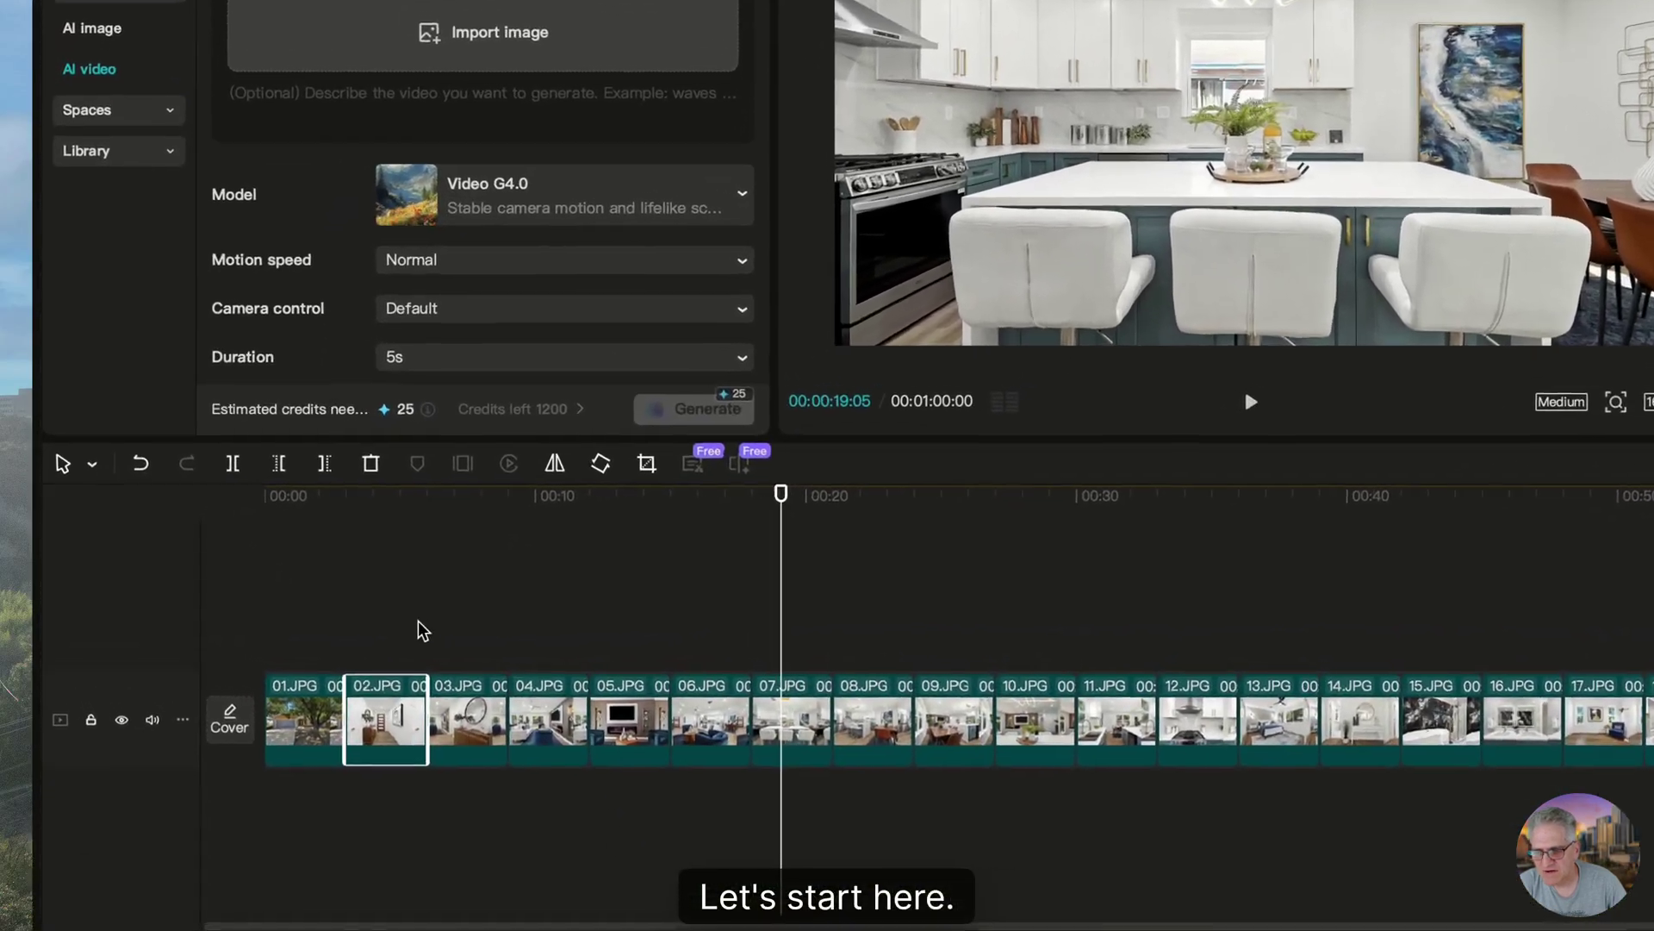
click(800, 711)
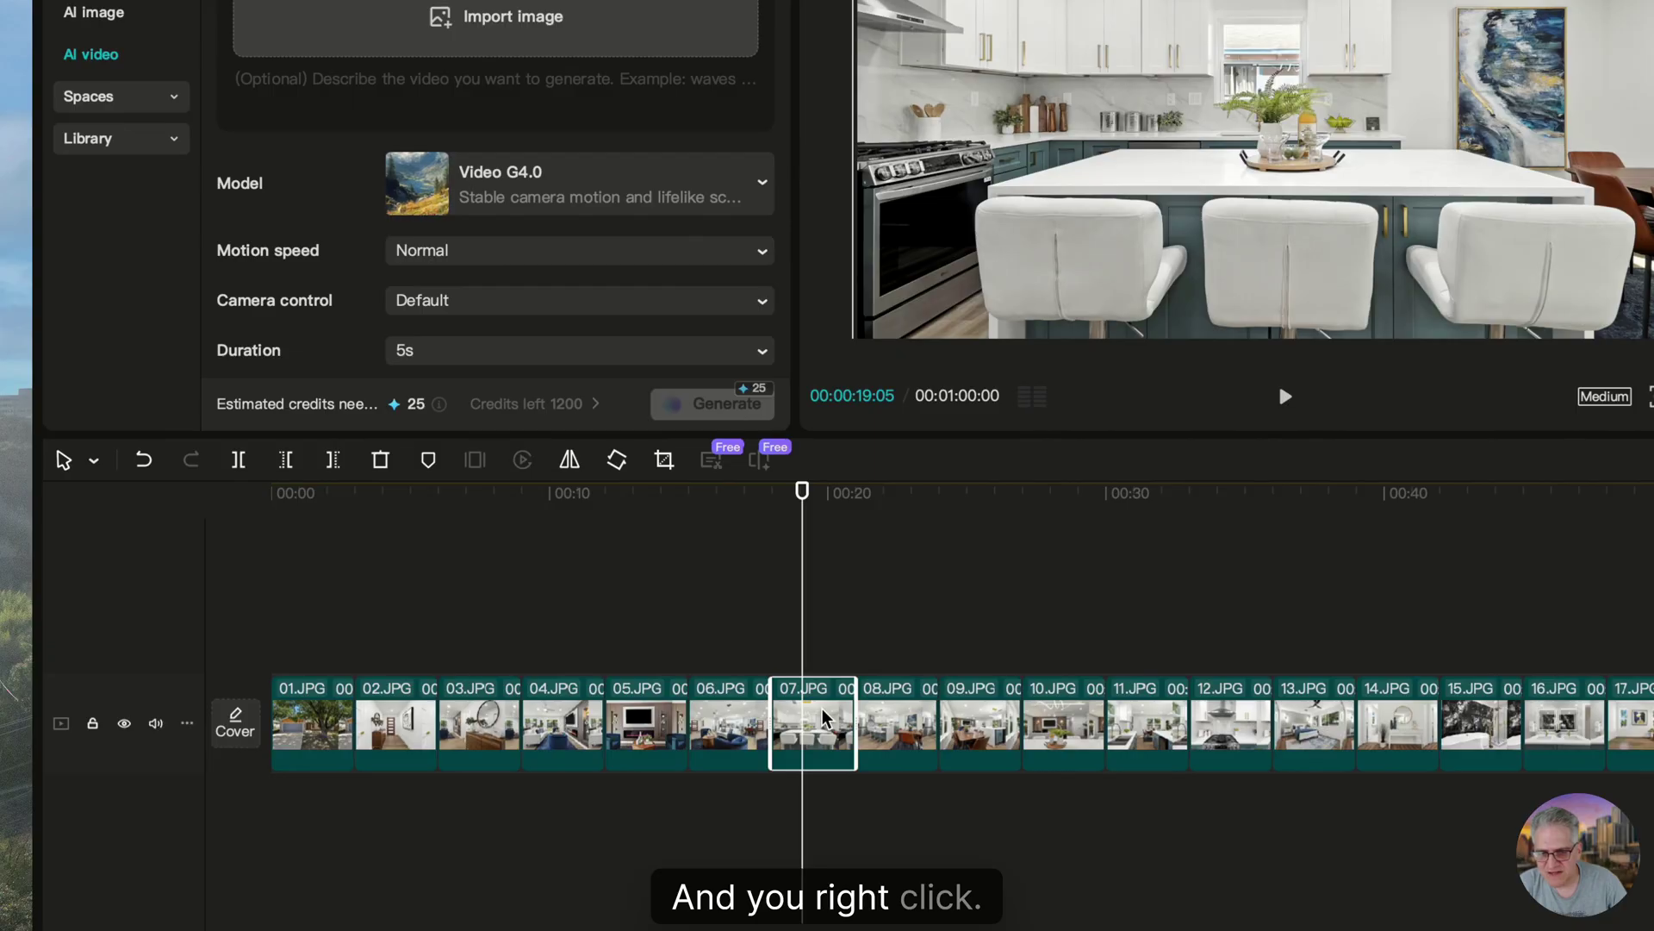
right_click(823, 717)
click(989, 577)
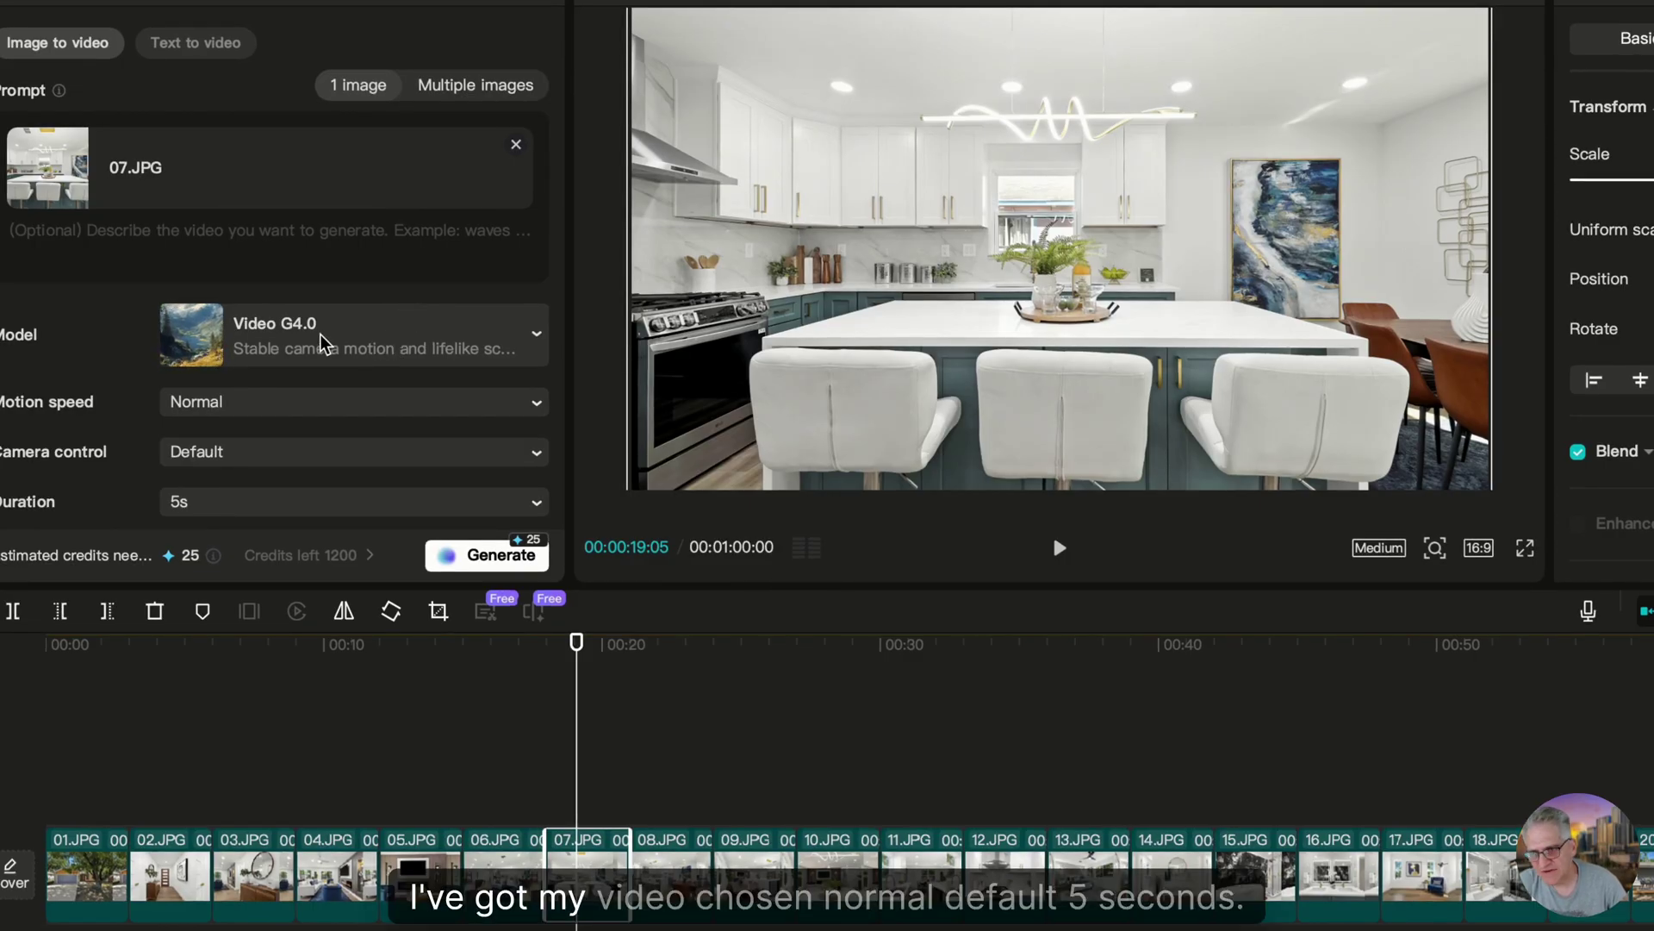
Change the output aspect ratio from 4:3 to 16:9.
scroll(274, 473, down, 1)
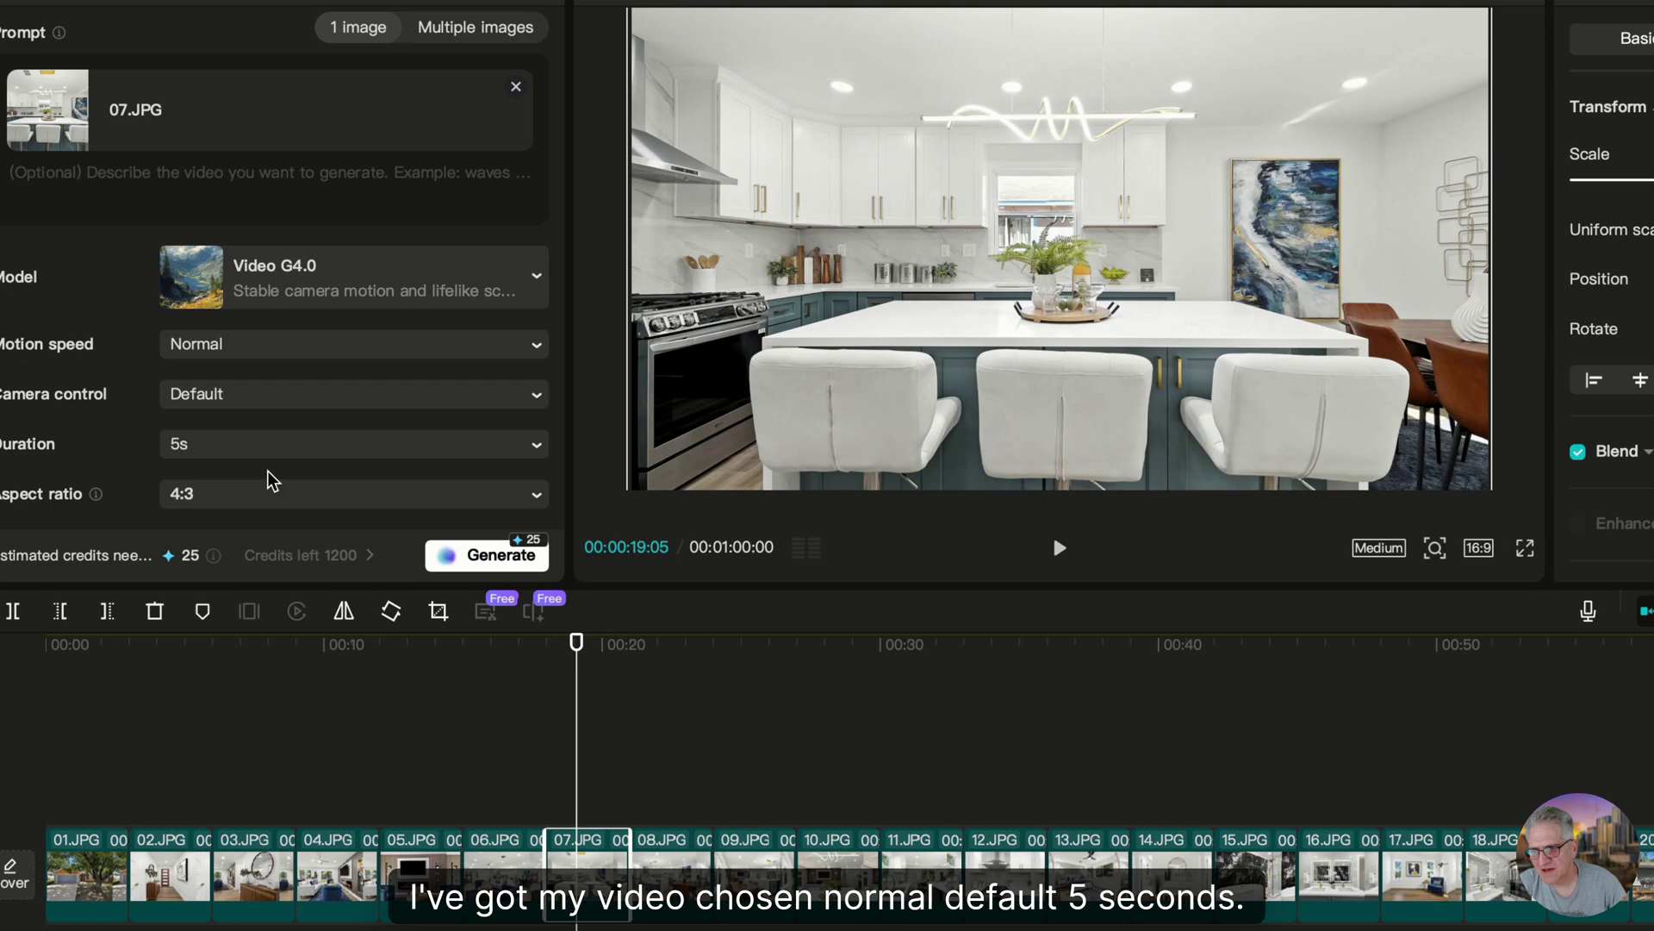
click(263, 500)
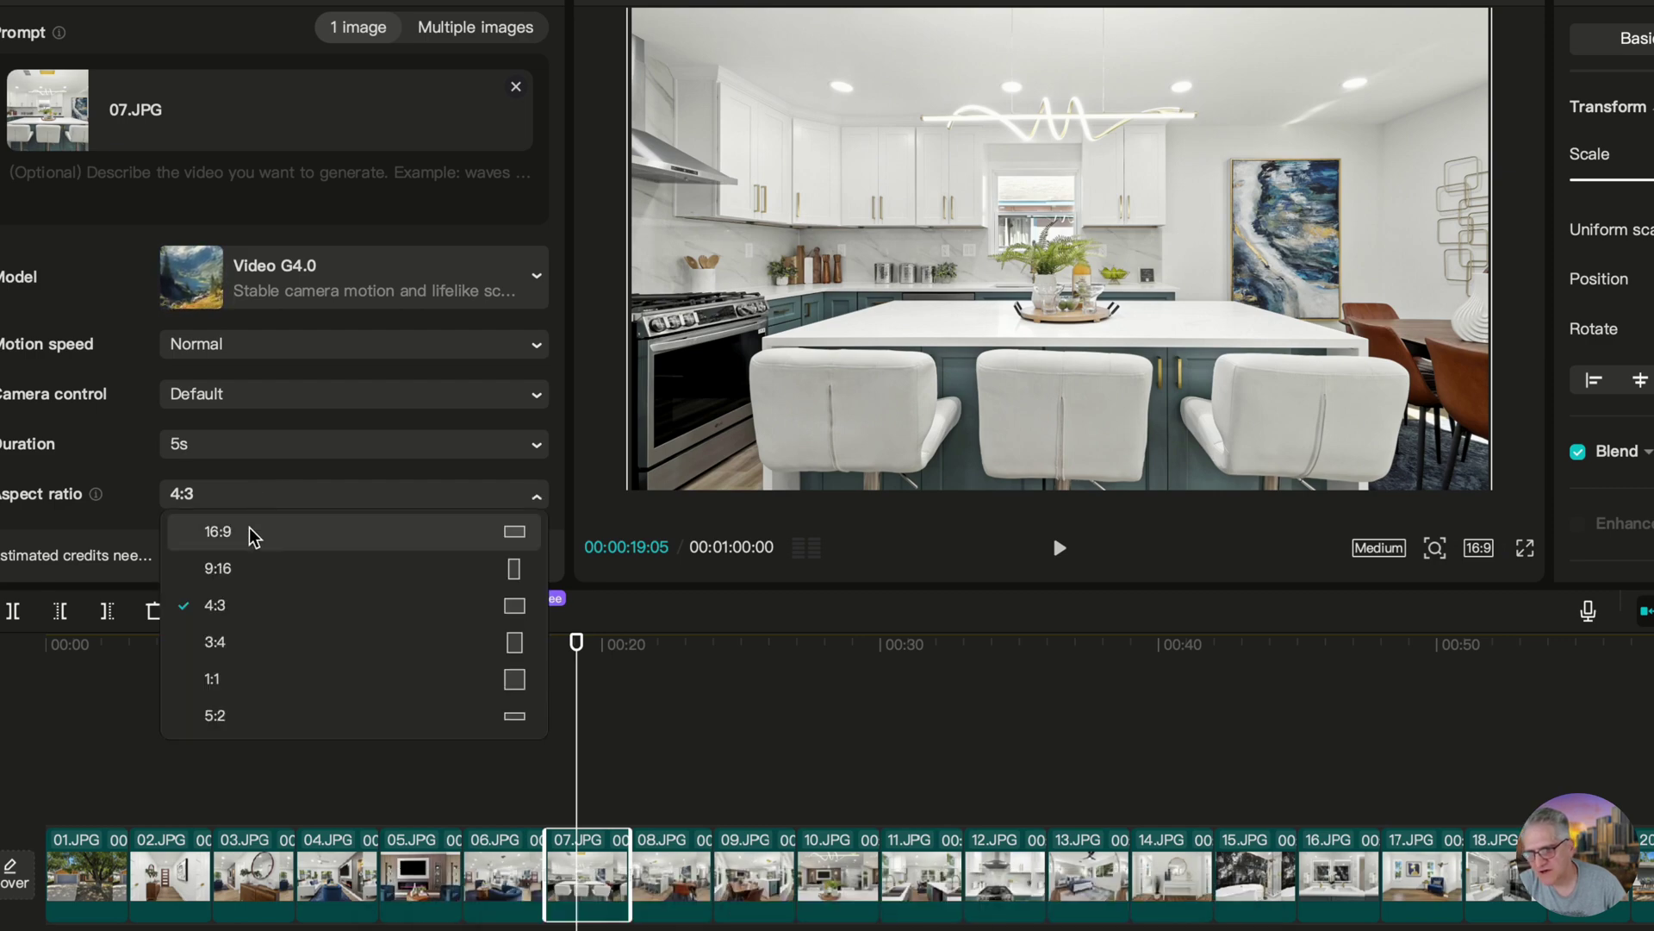
click(251, 531)
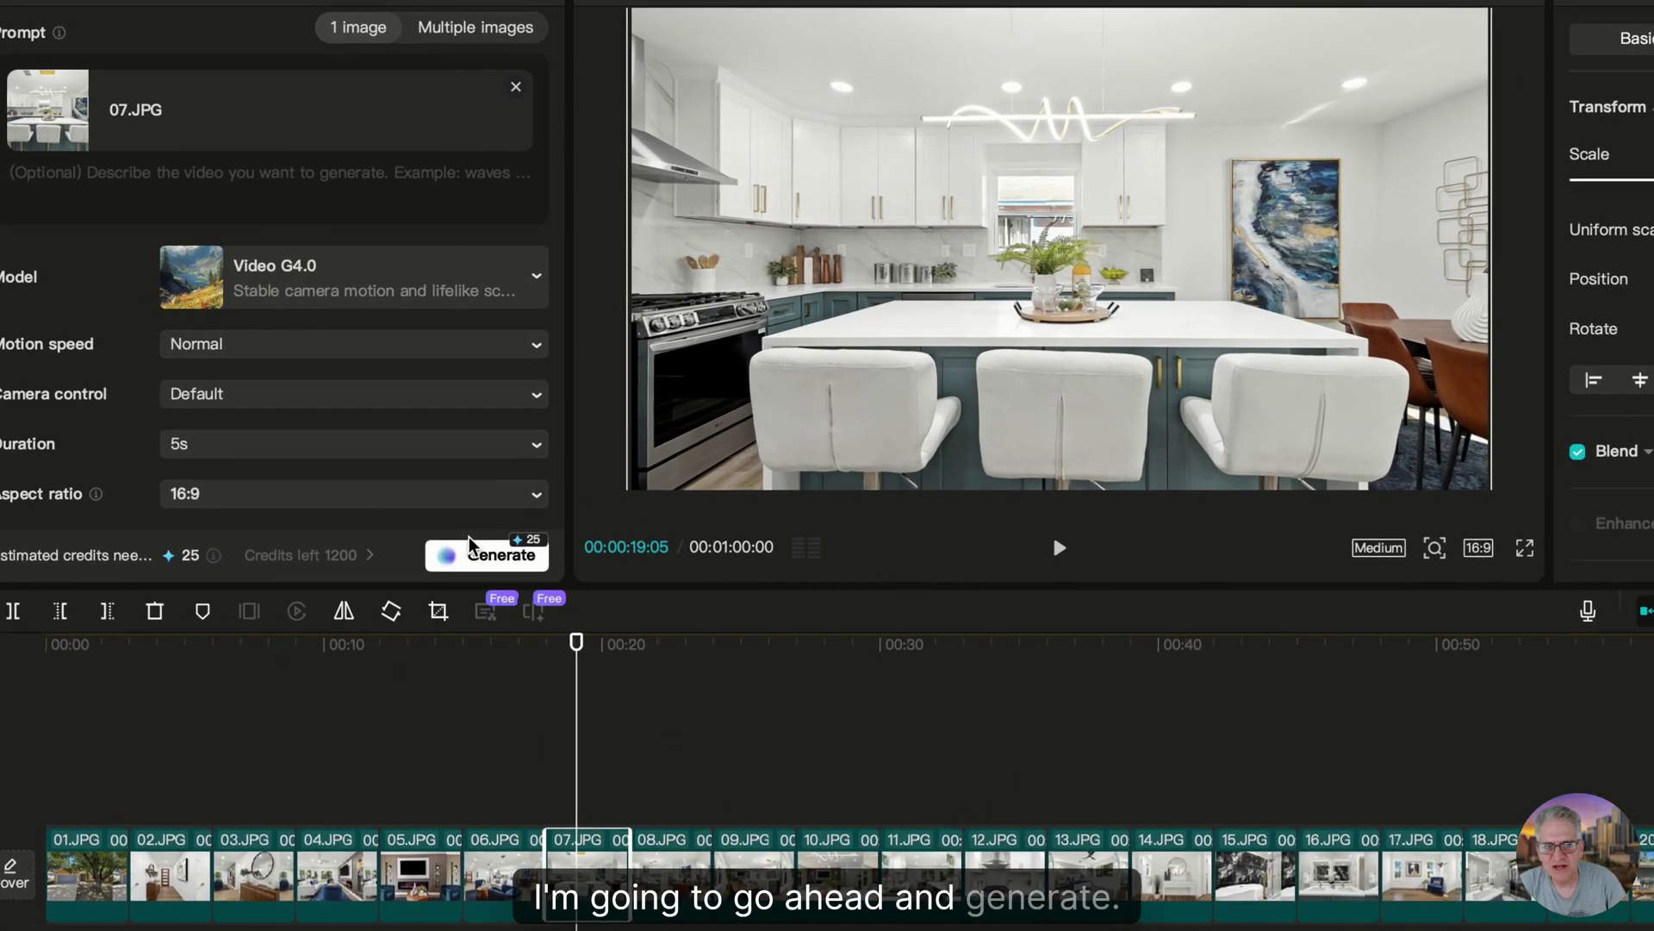
Generate the 5-second kitchen AI video and view it in the AI media results.
click(472, 546)
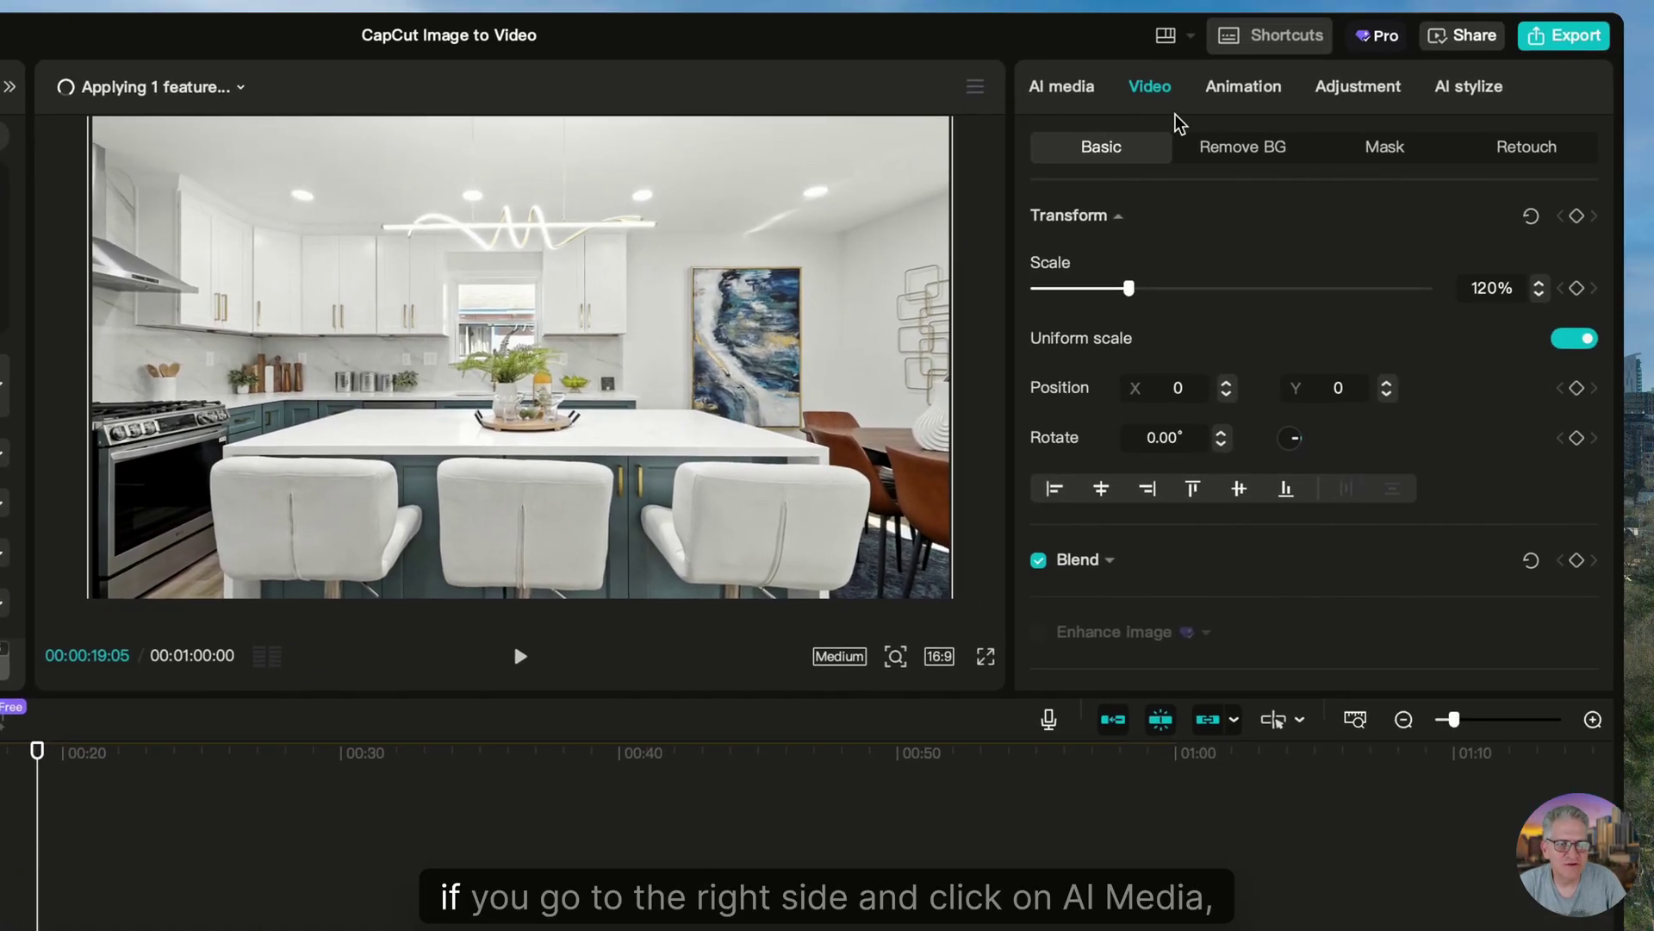
click(1084, 92)
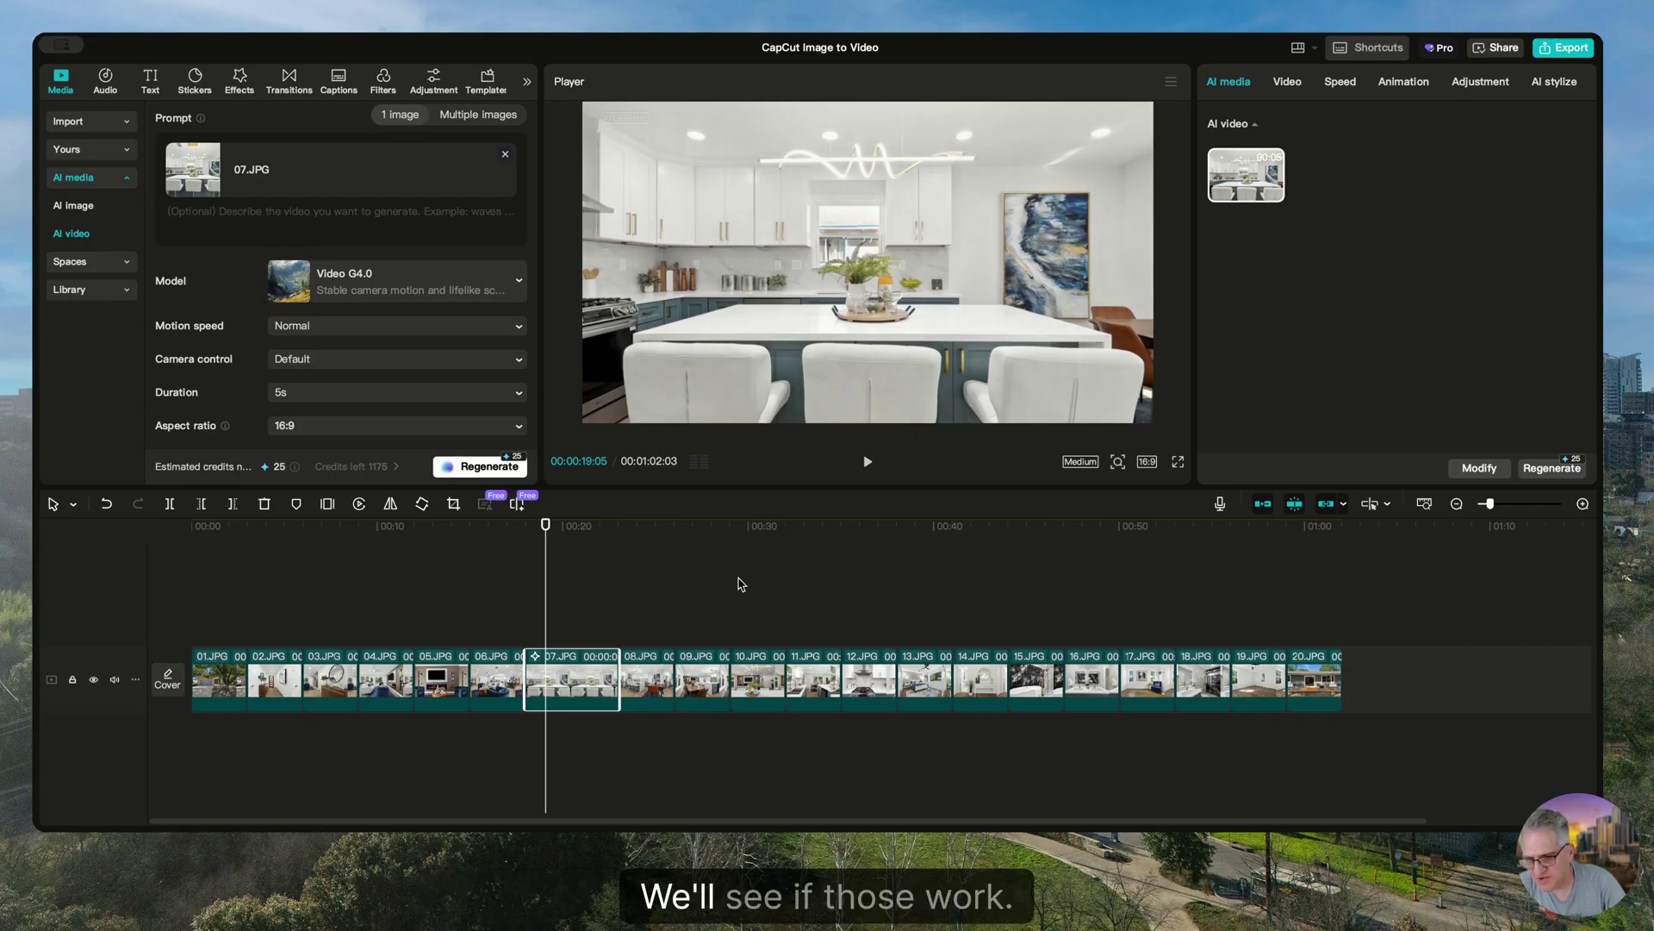
Download the kitchen AI video and play it twice in QuickTime Player.
click(1271, 188)
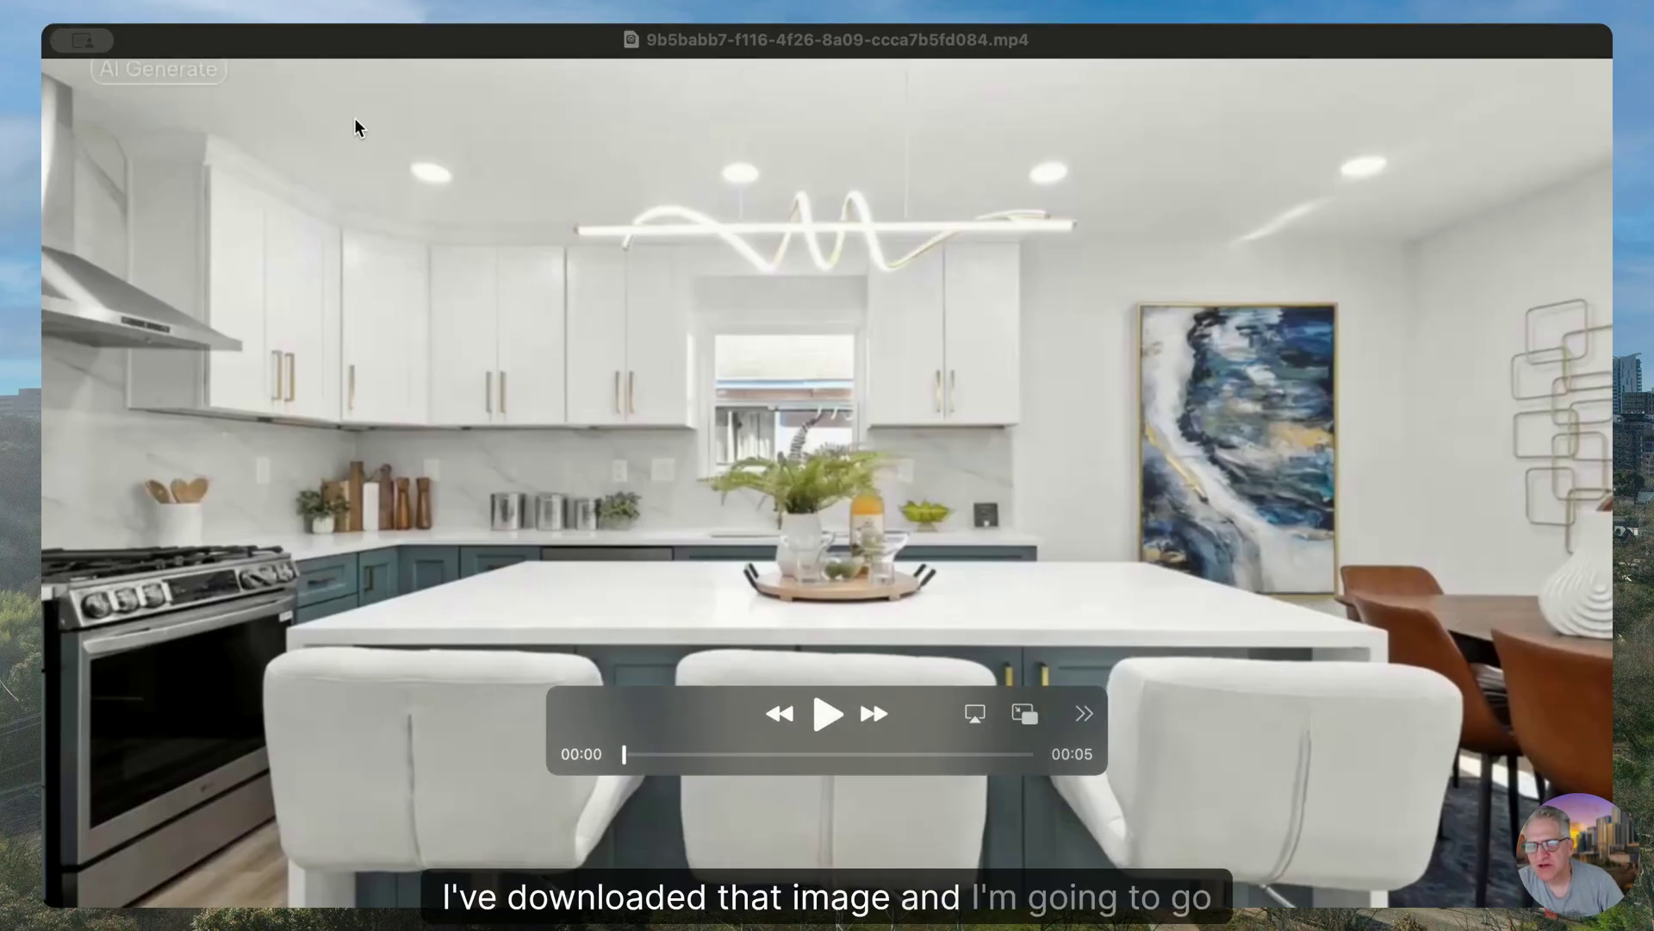
click(827, 713)
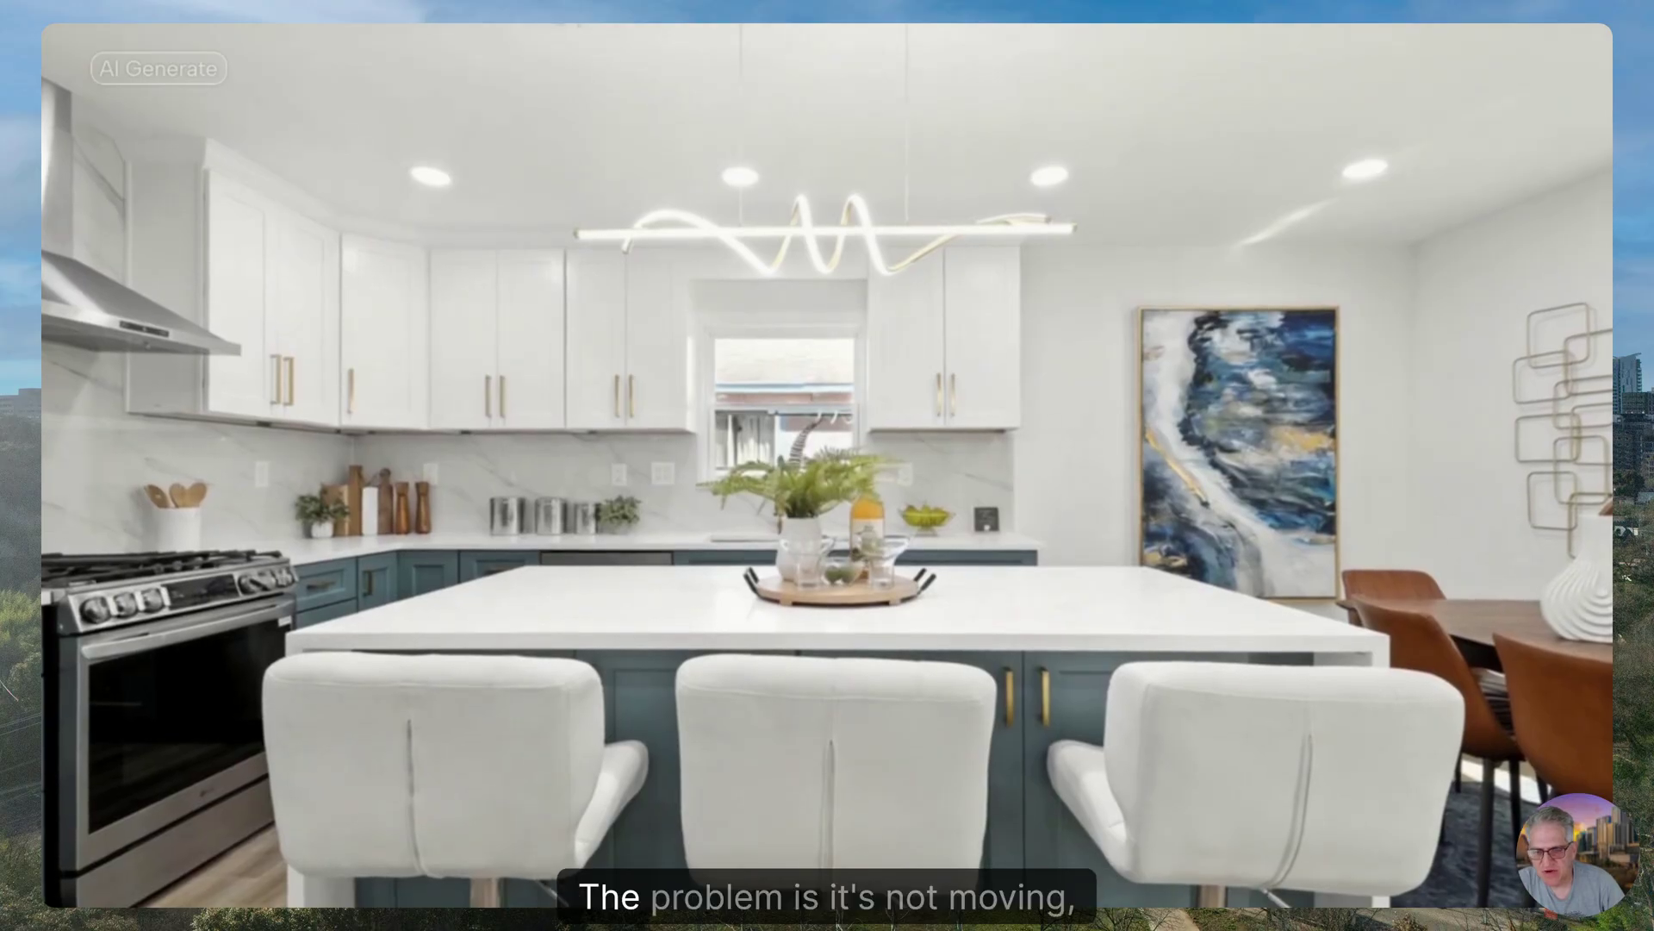
mouse_move(897, 692)
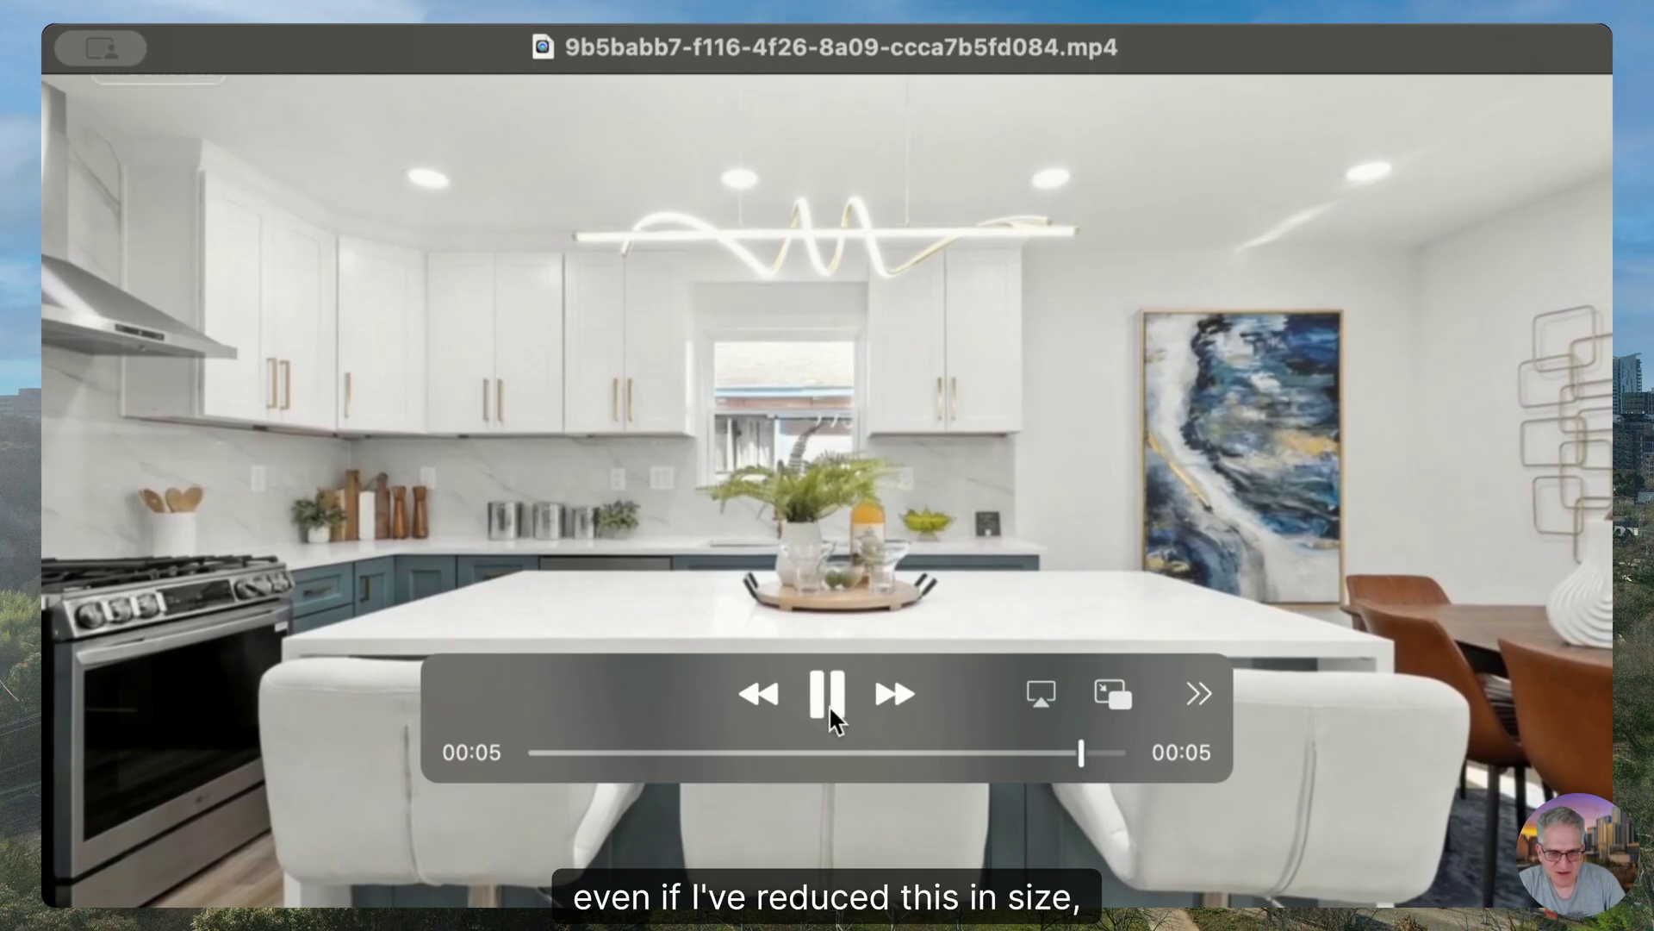
click(827, 694)
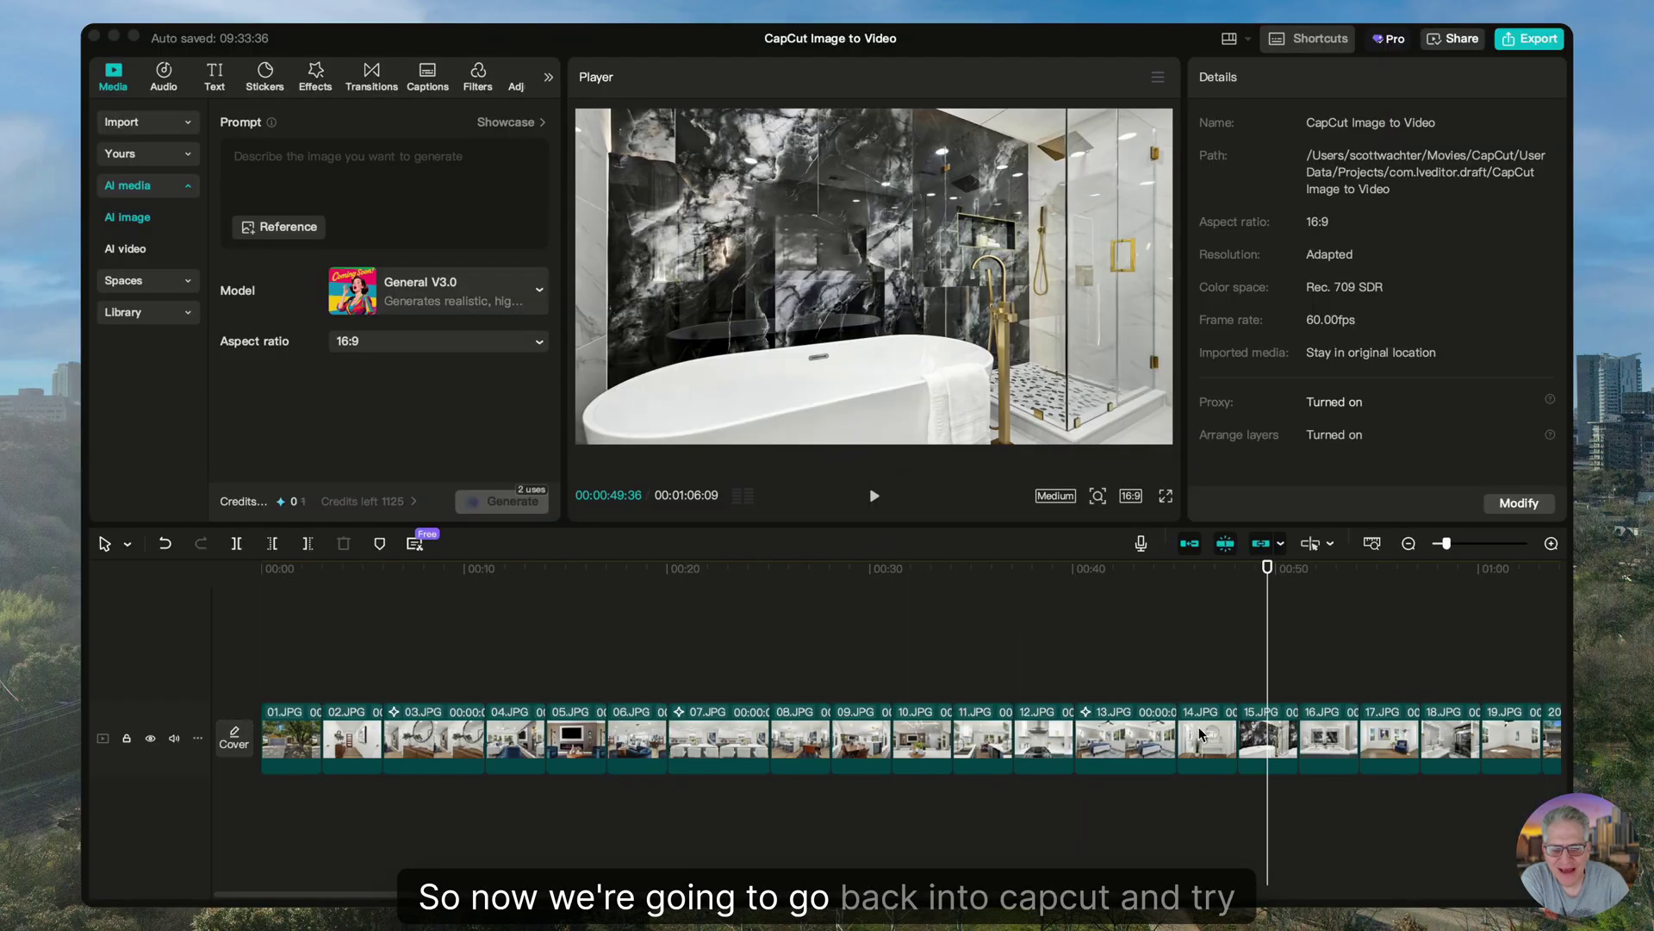
Select the bathroom clip 15.JPG and bring up its AI video option.
click(1260, 726)
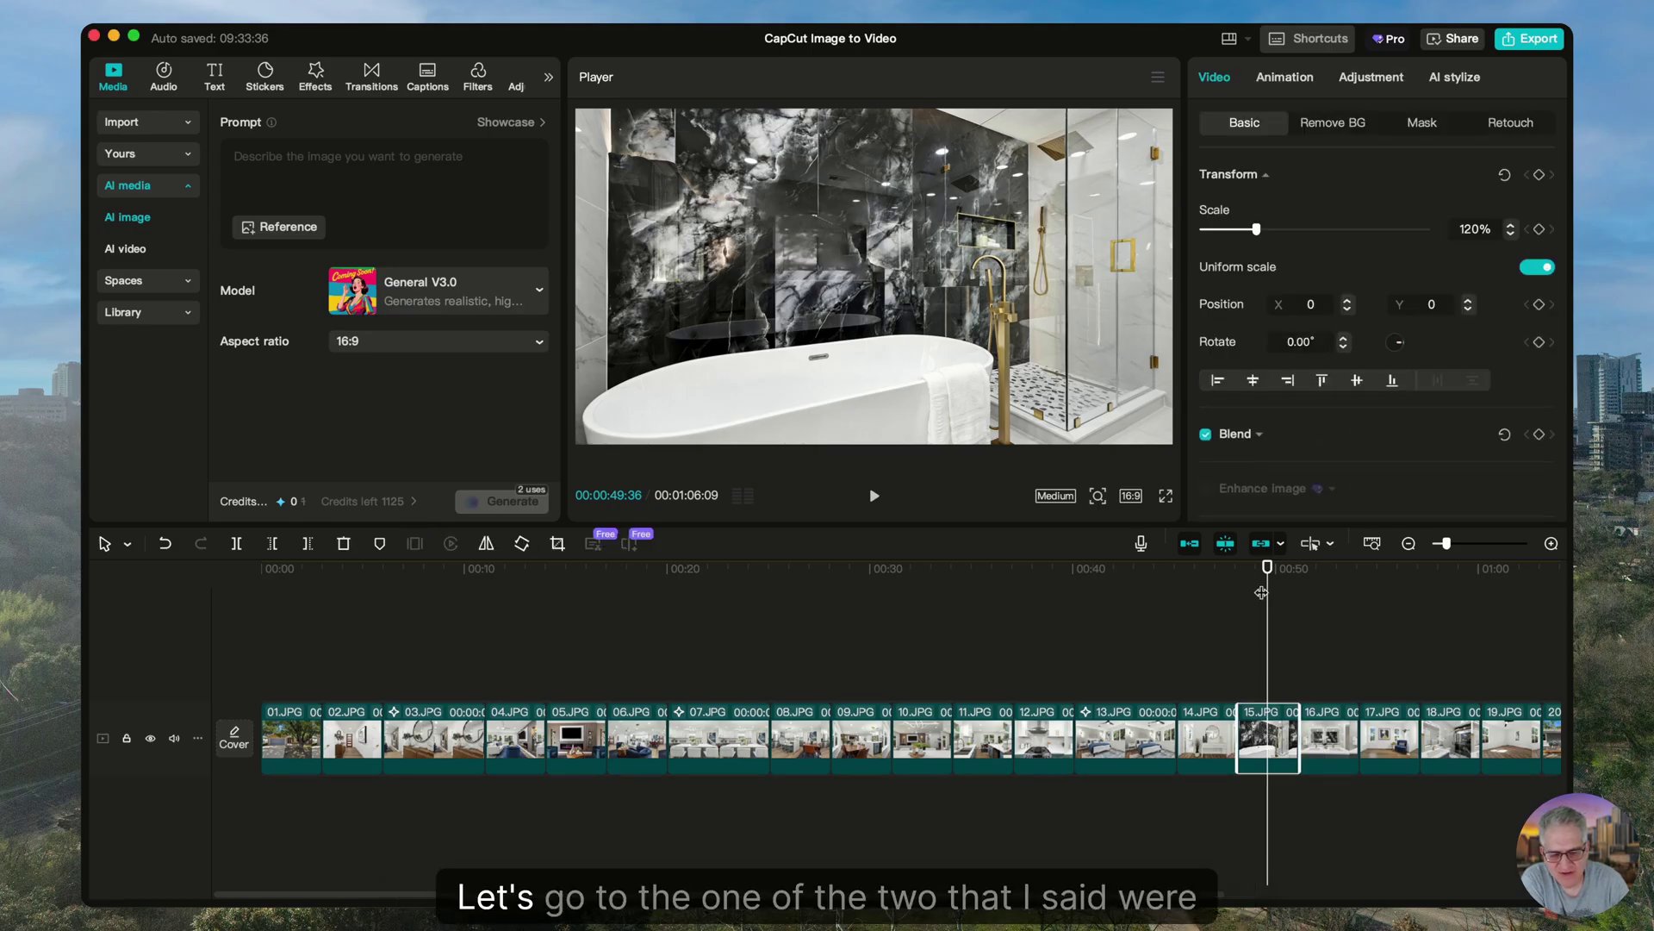
scroll(1208, 758, right, 5)
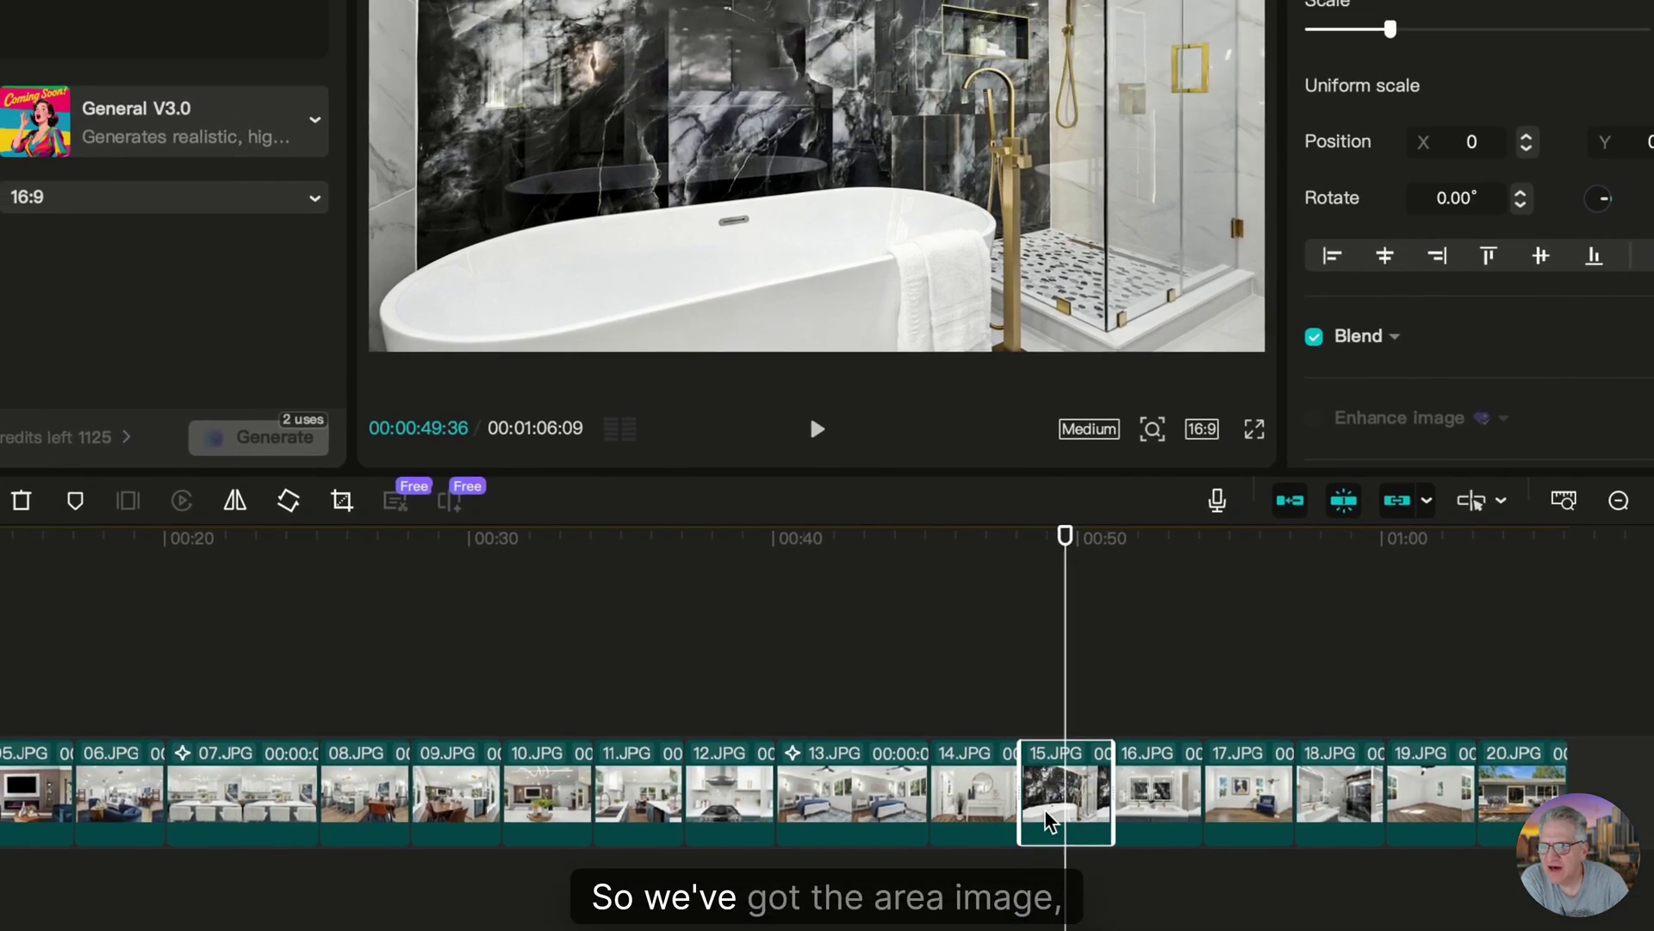
right_click(1000, 680)
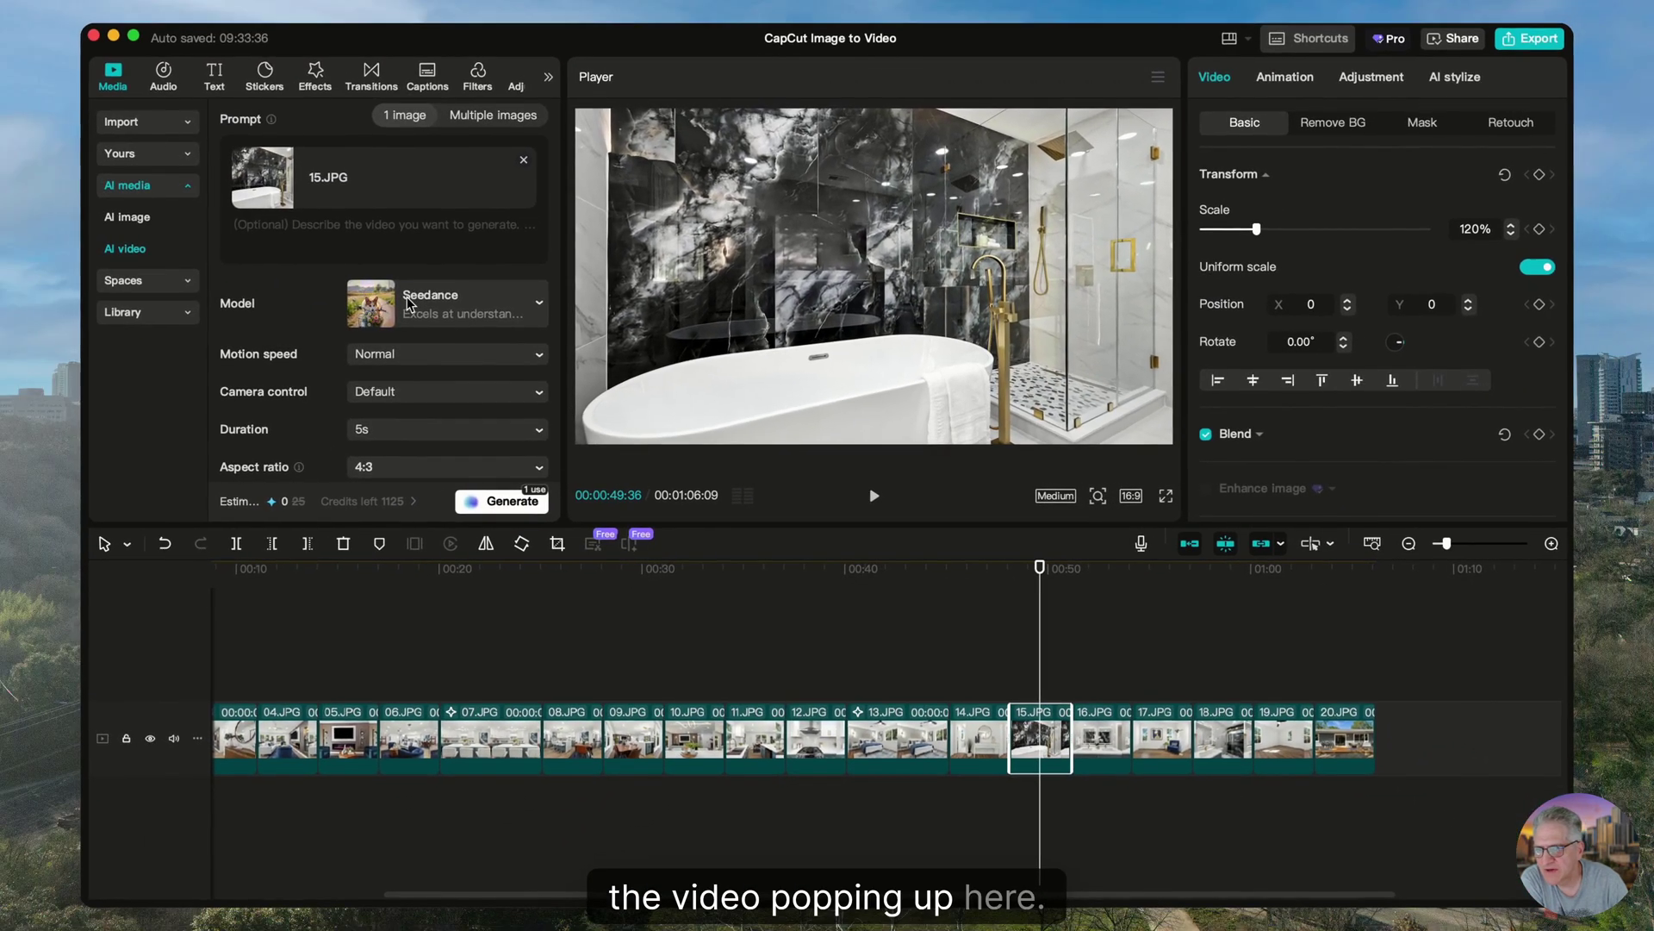
Set Video G4.0, 16:9 aspect ratio and 5s duration, then generate the bathroom video.
click(139, 198)
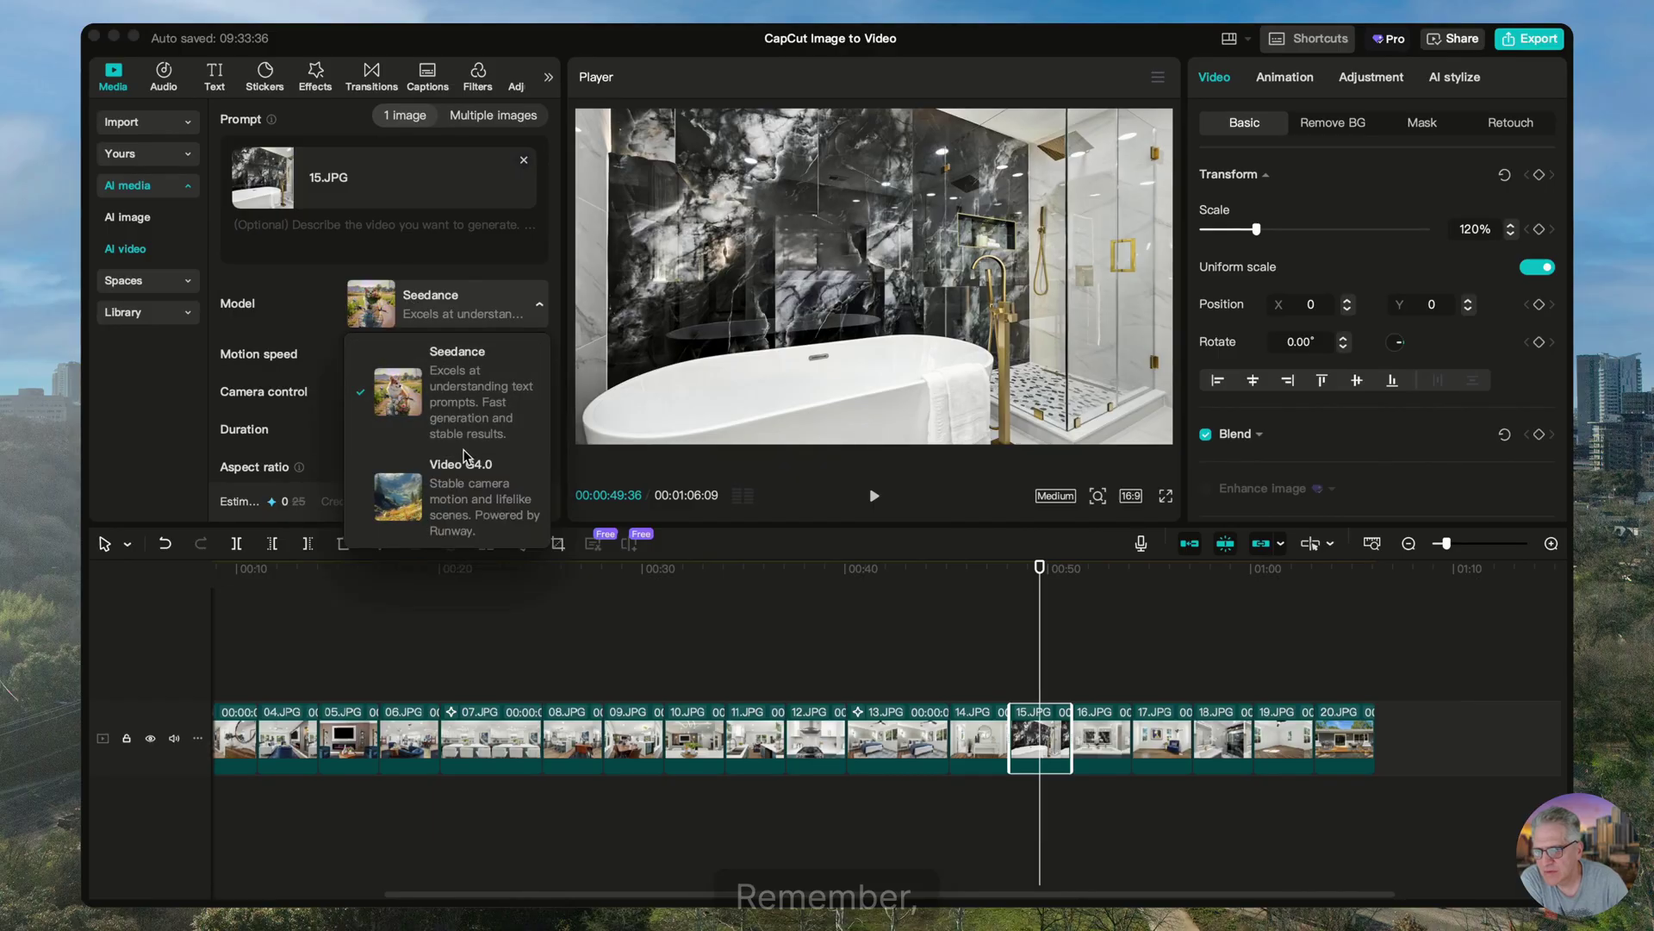
click(464, 457)
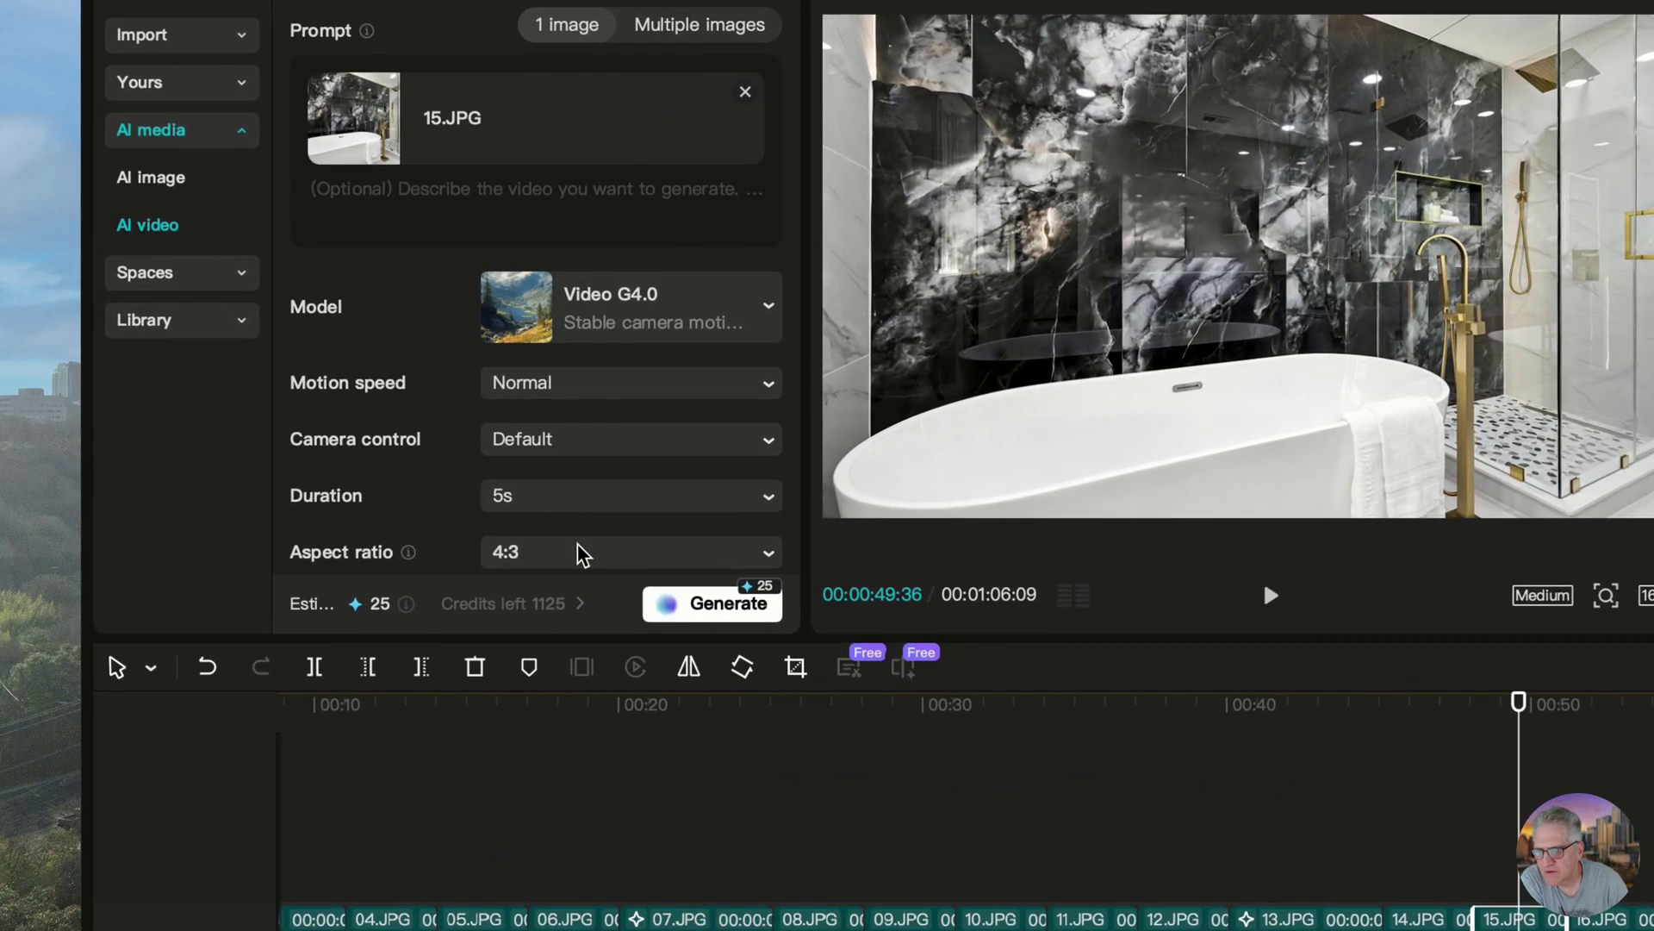
click(583, 554)
click(579, 593)
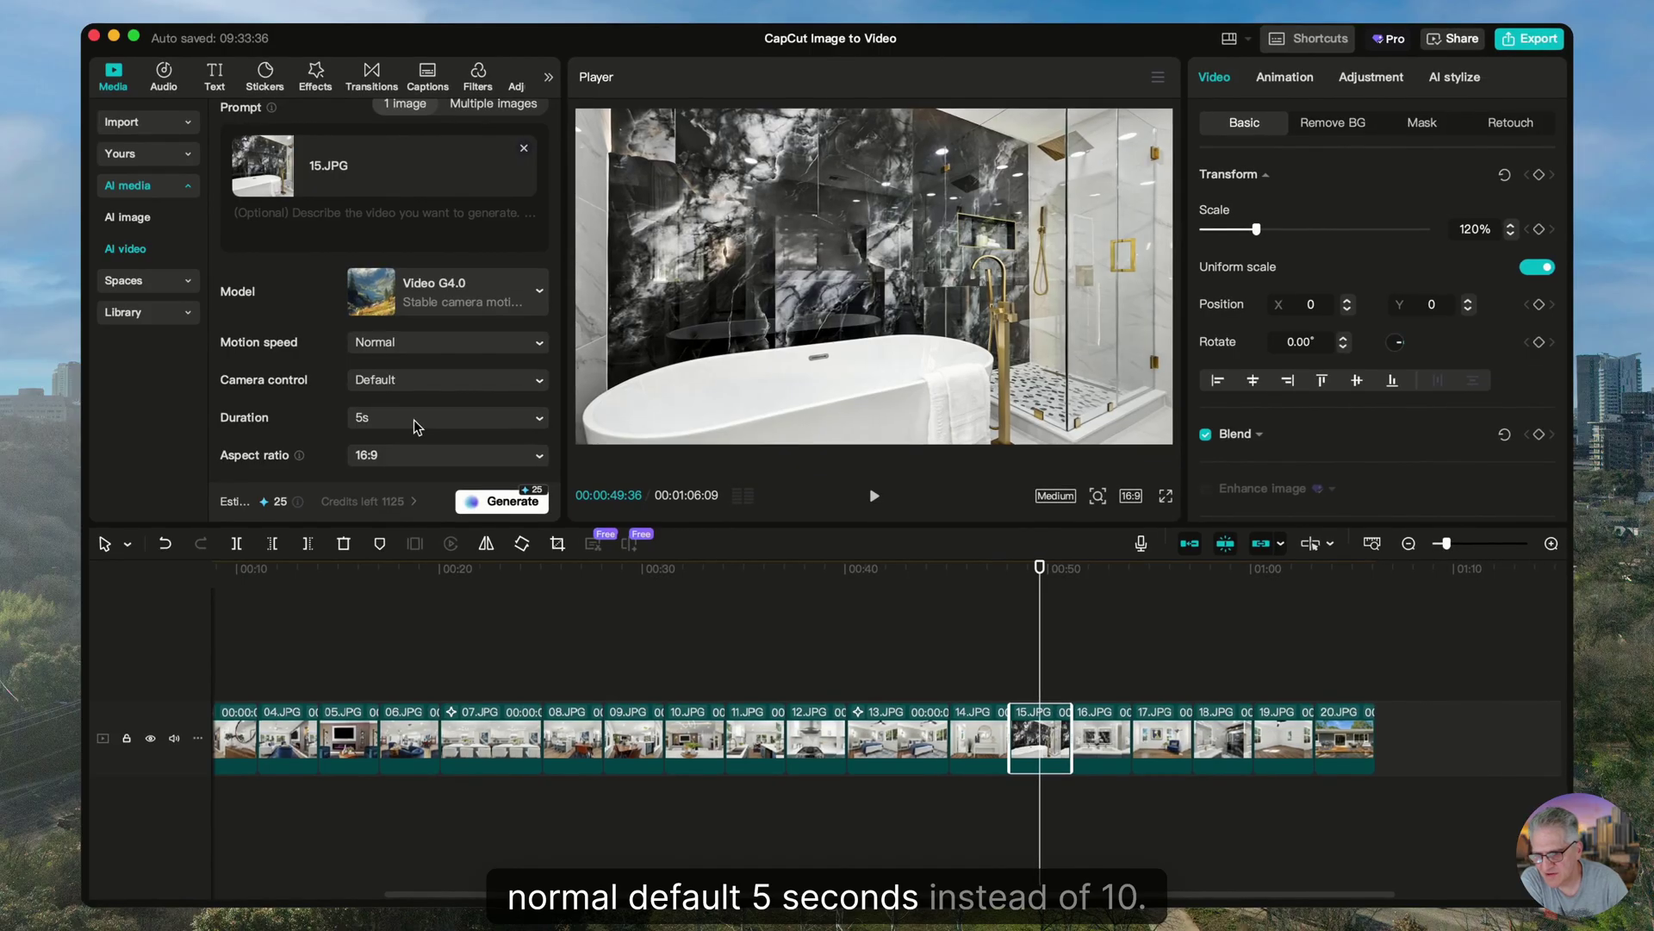
click(417, 426)
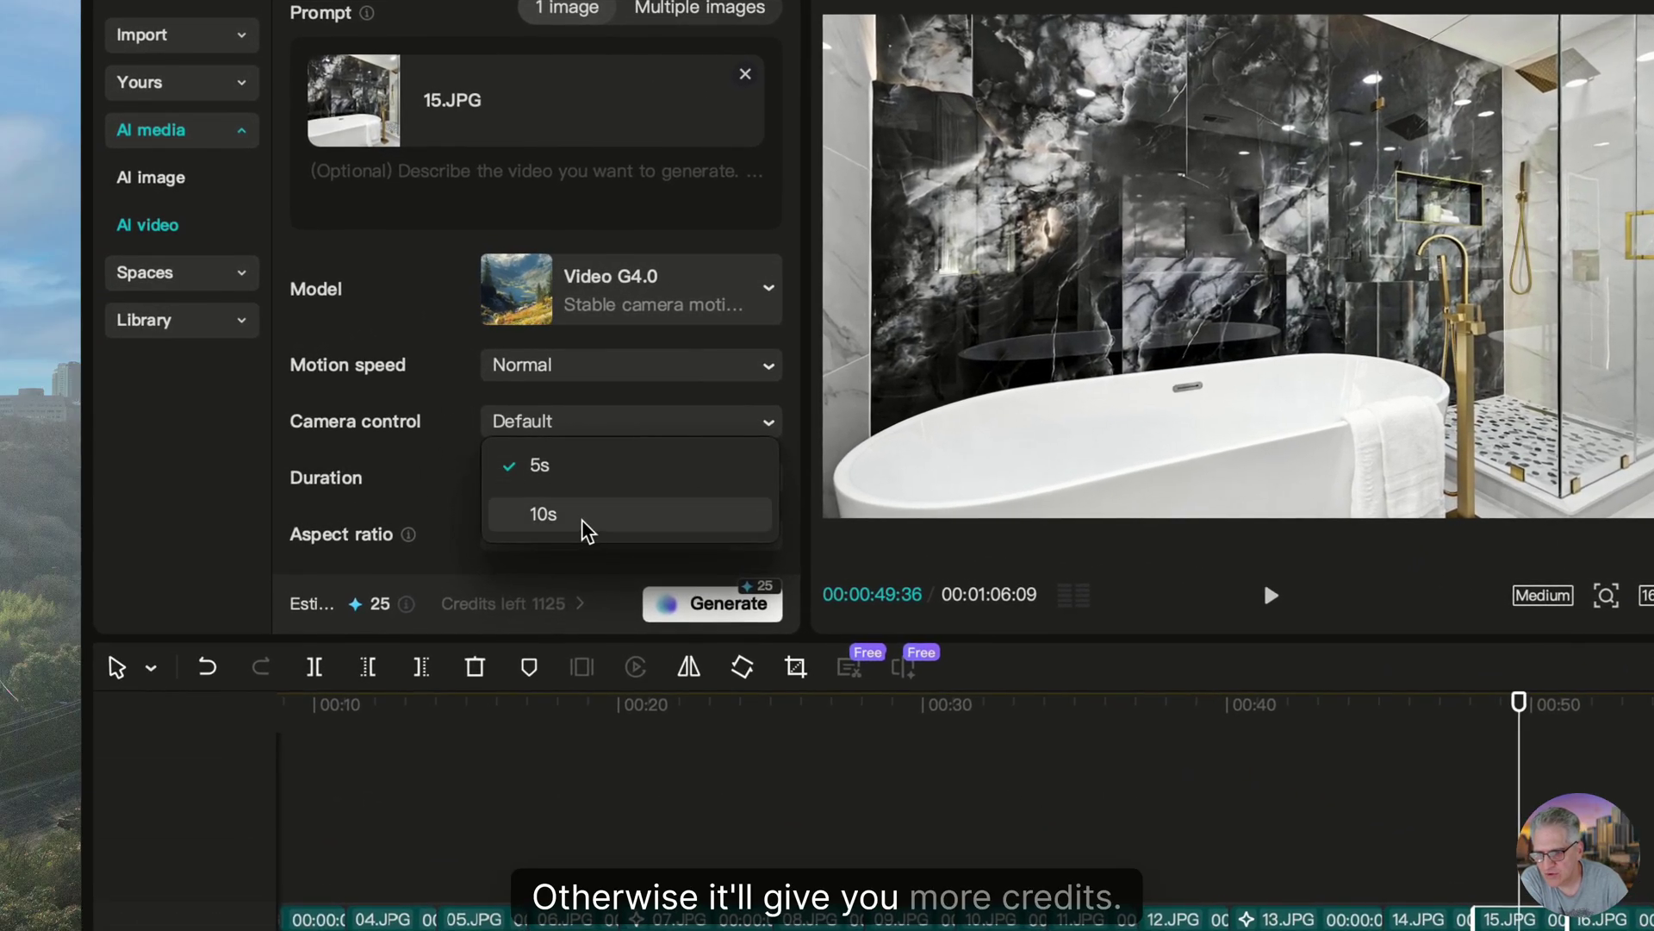
click(584, 517)
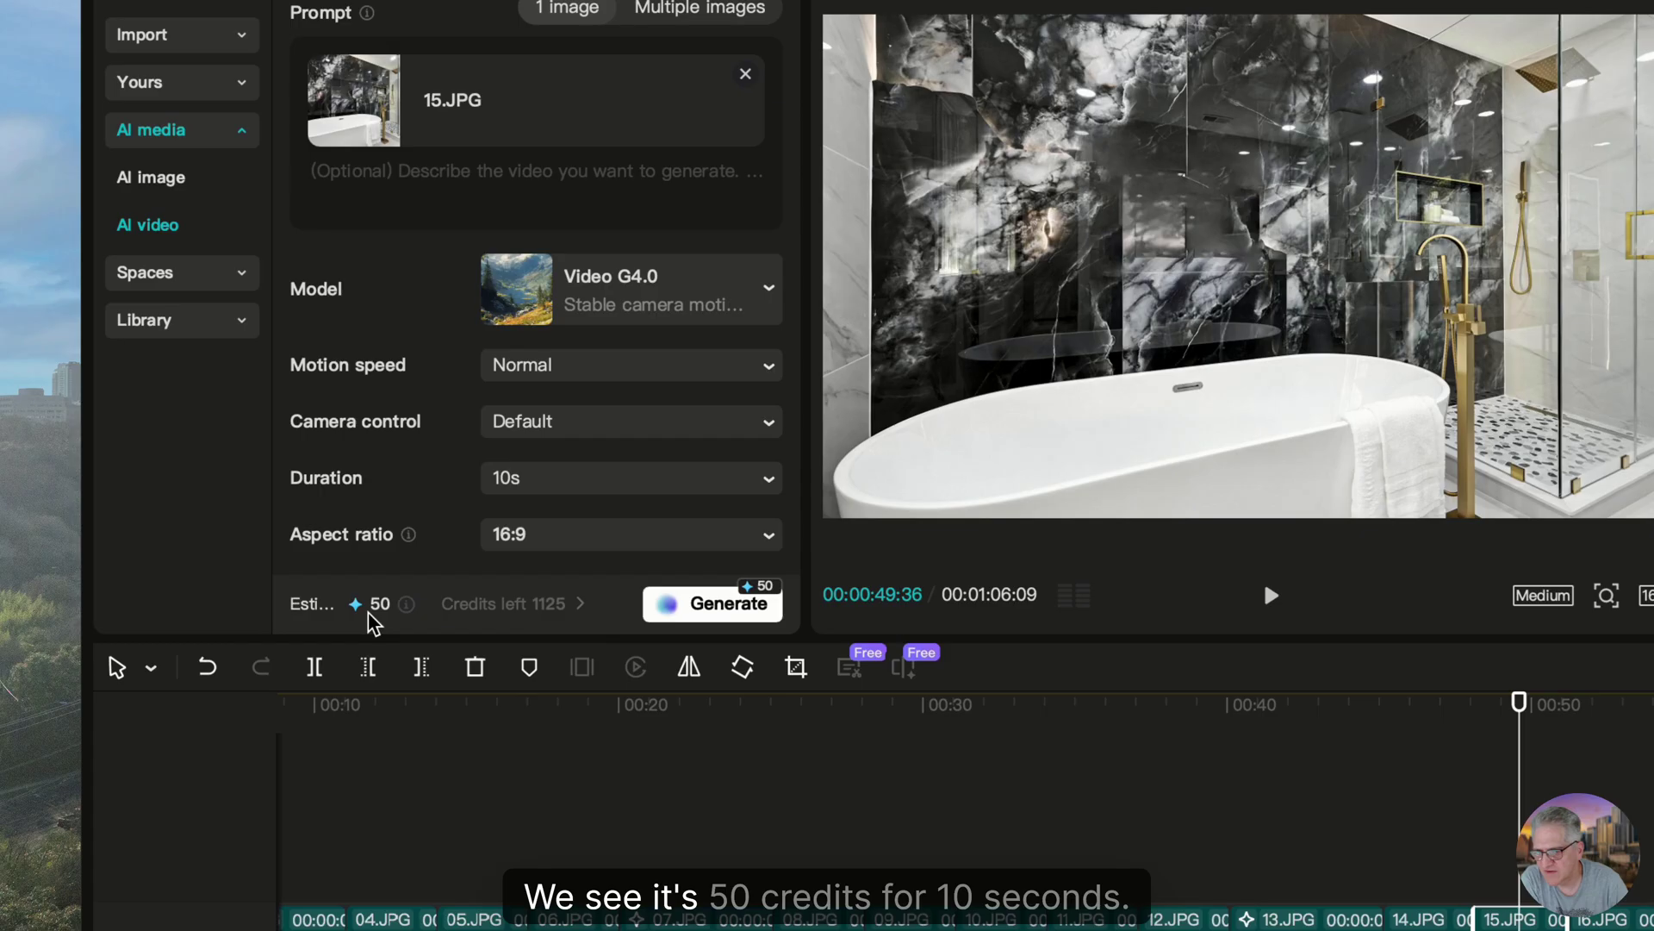
click(556, 471)
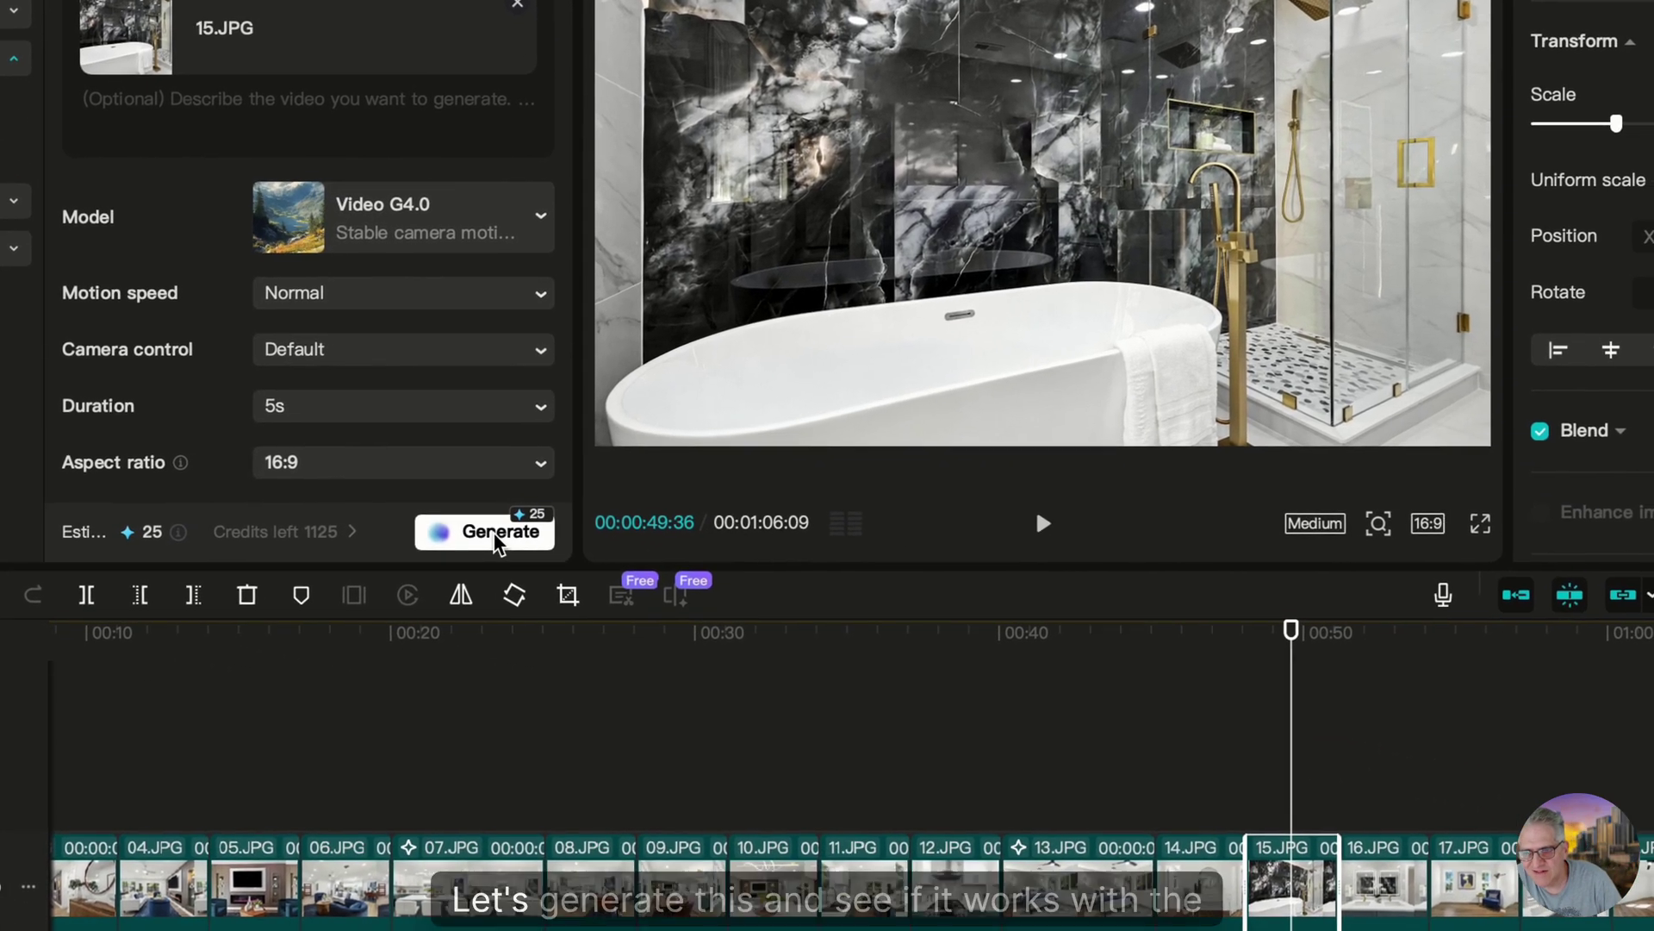
click(485, 532)
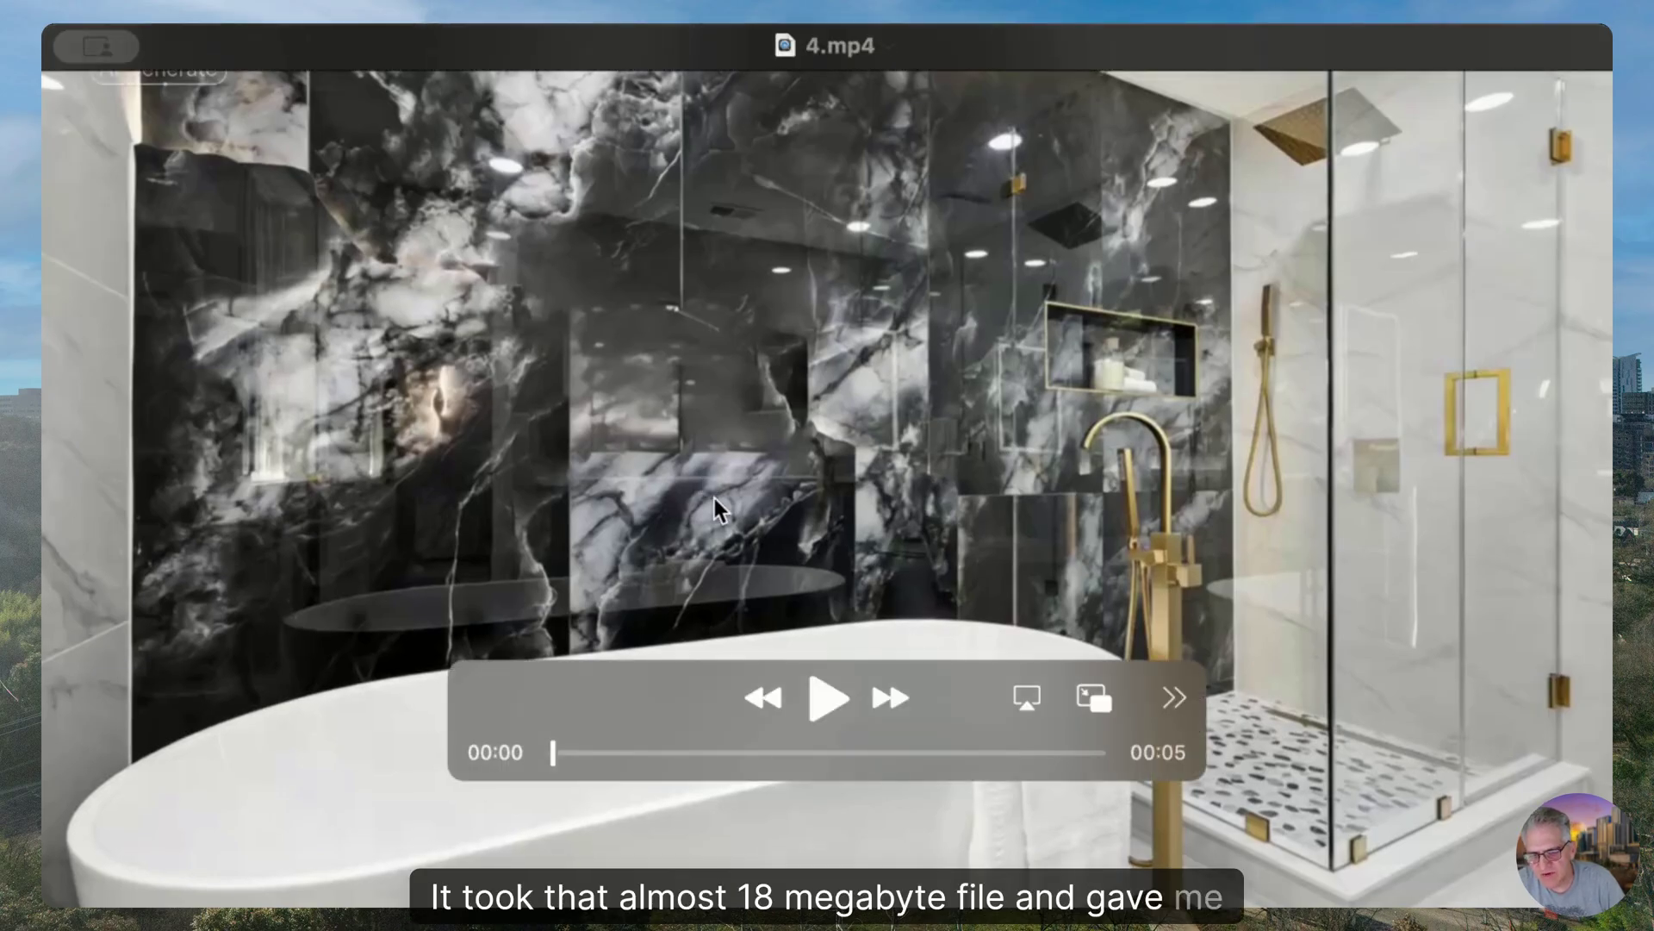
click(835, 700)
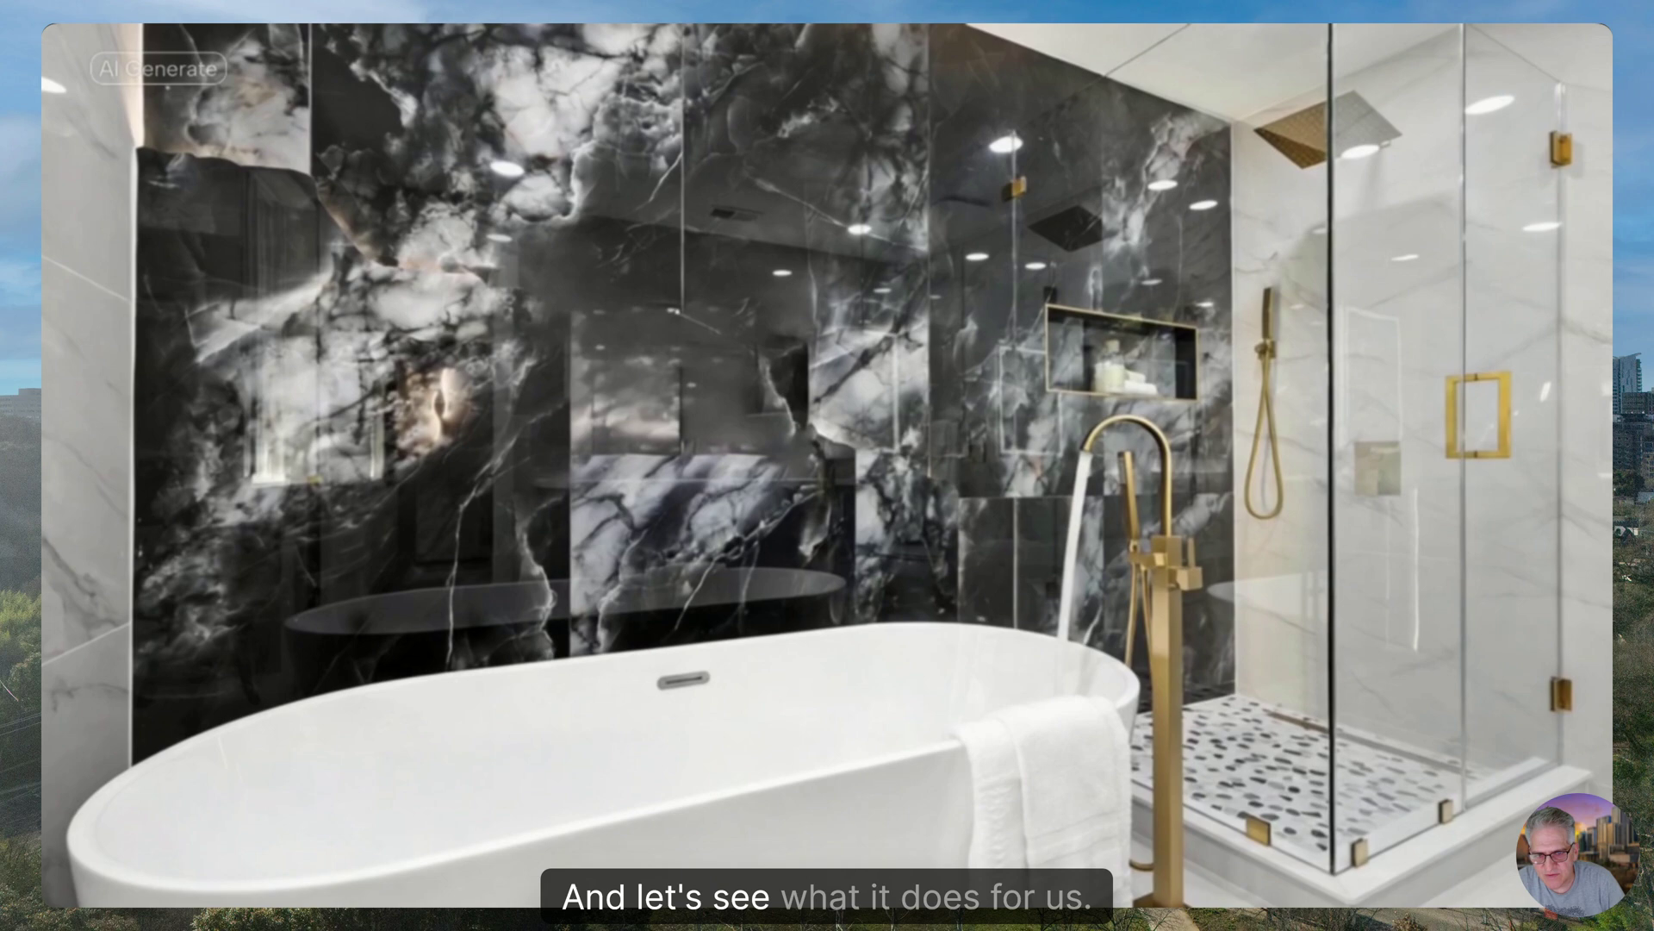
mouse_move(757, 276)
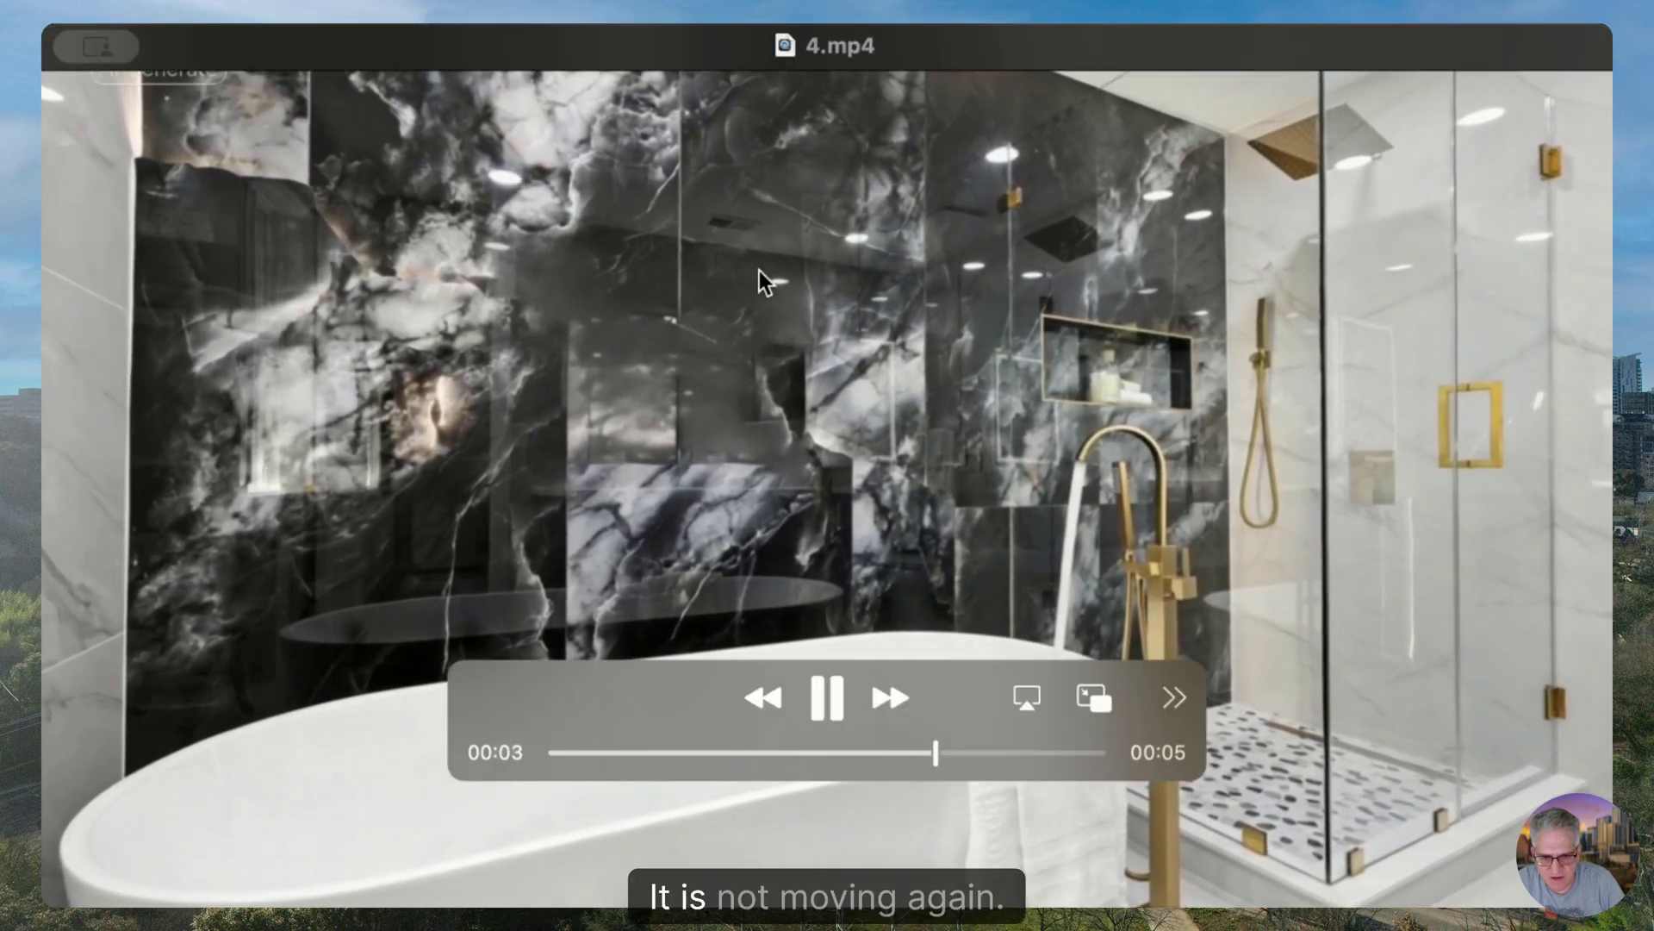
click(832, 685)
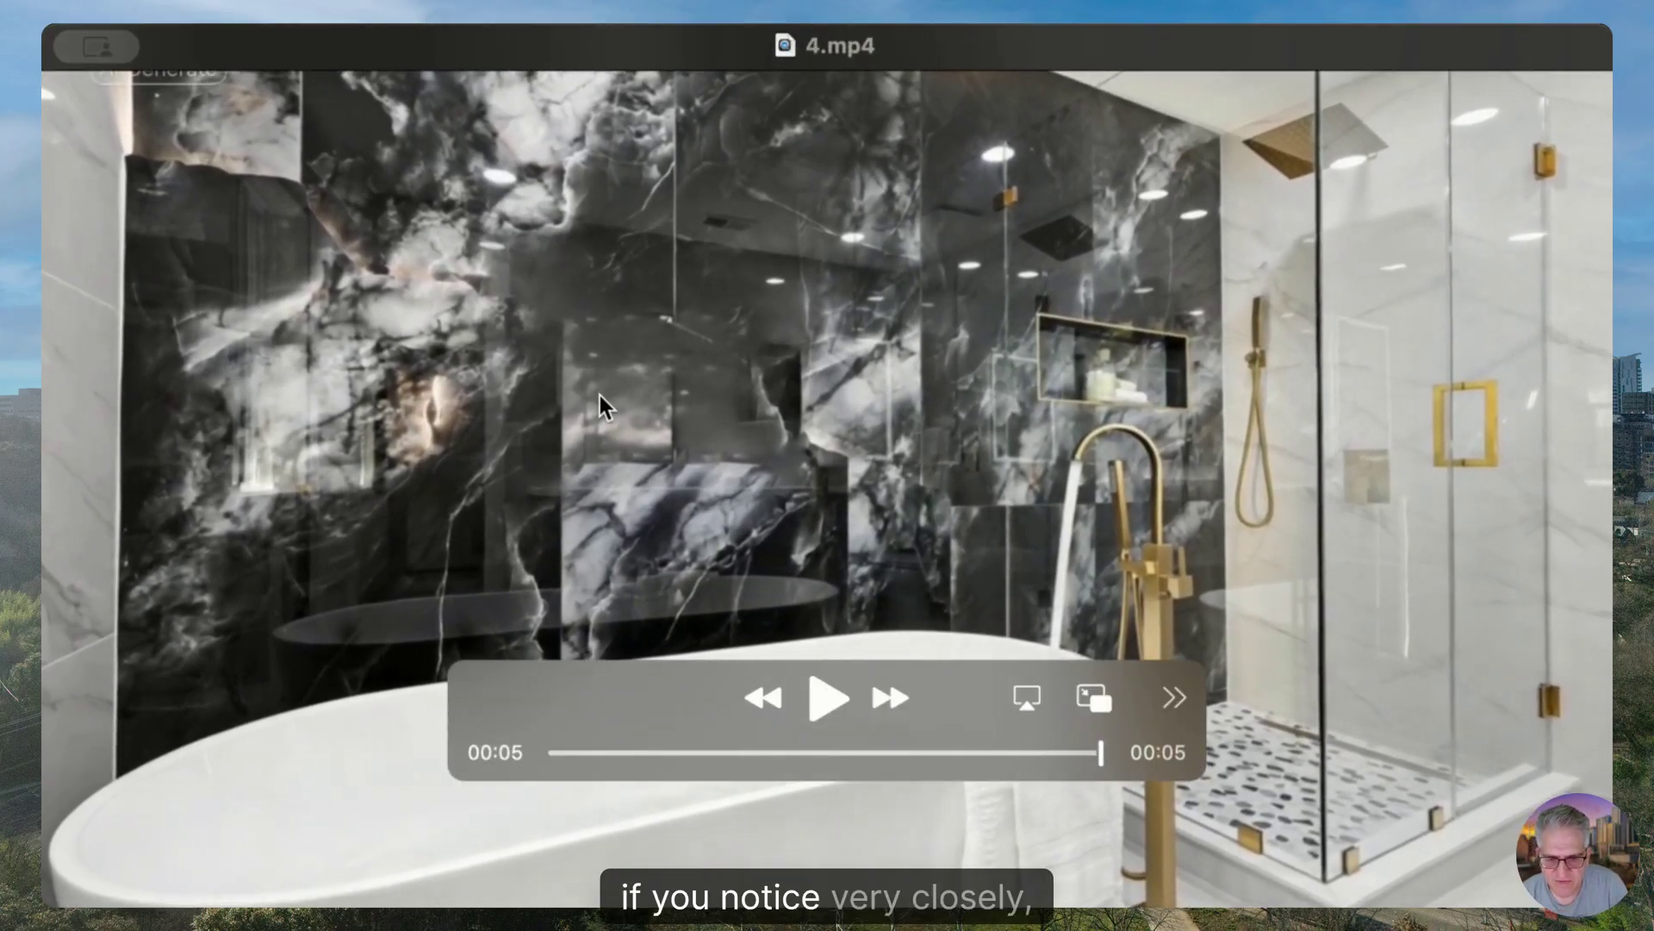
drag(649, 701, 269, 111)
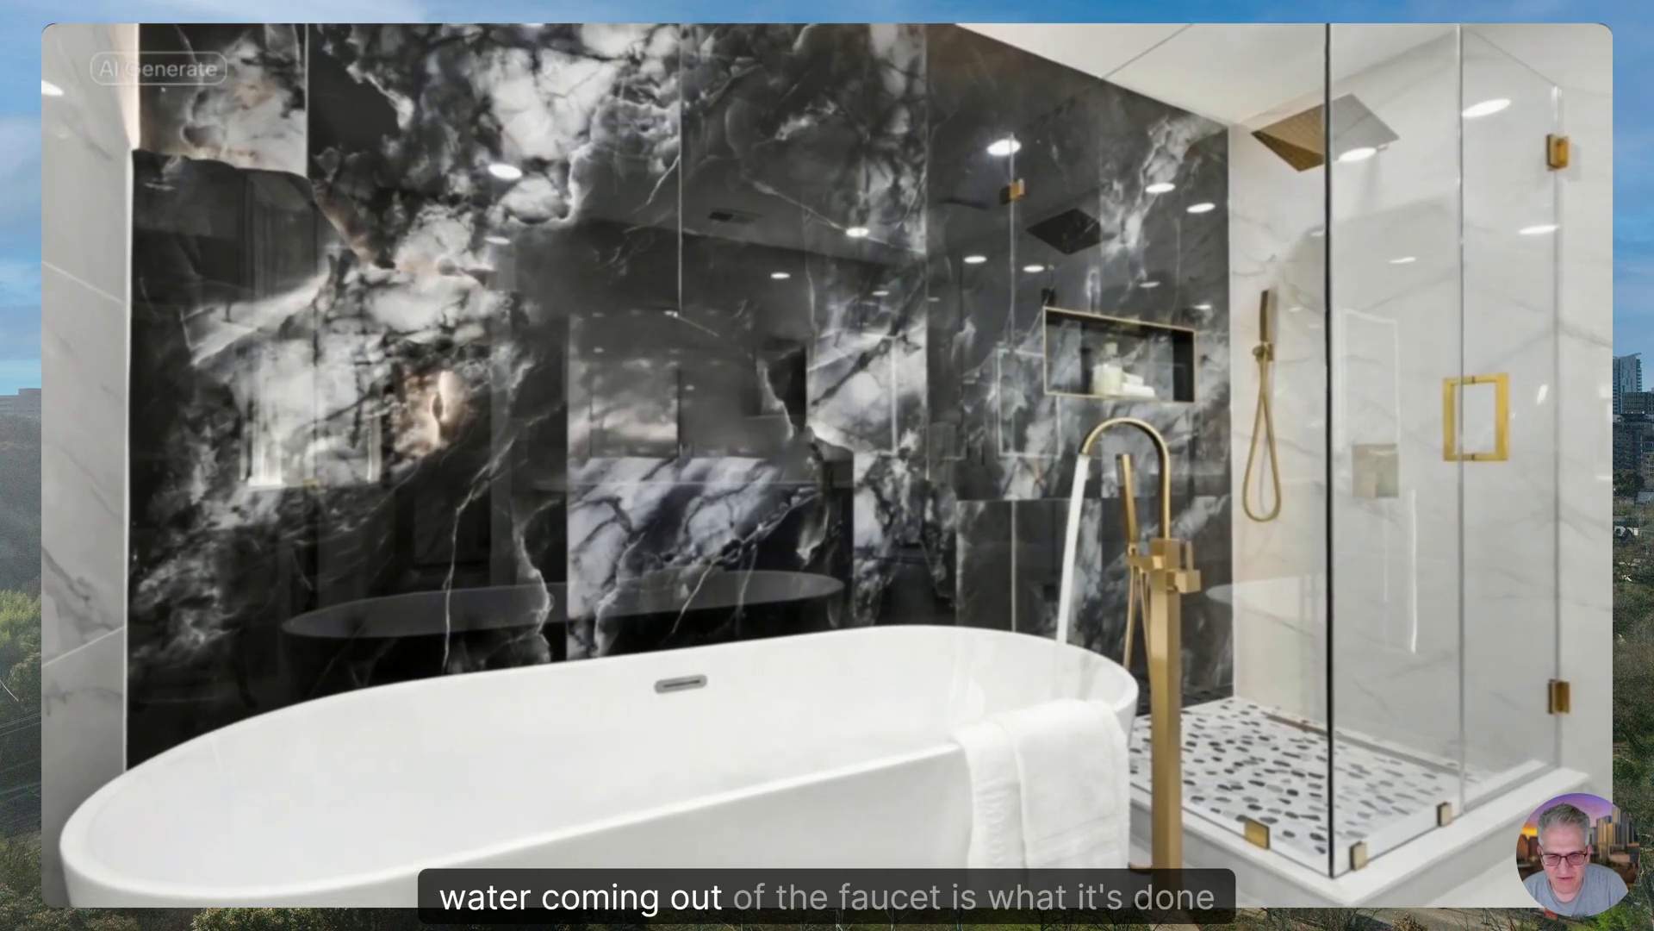
mouse_move(539, 176)
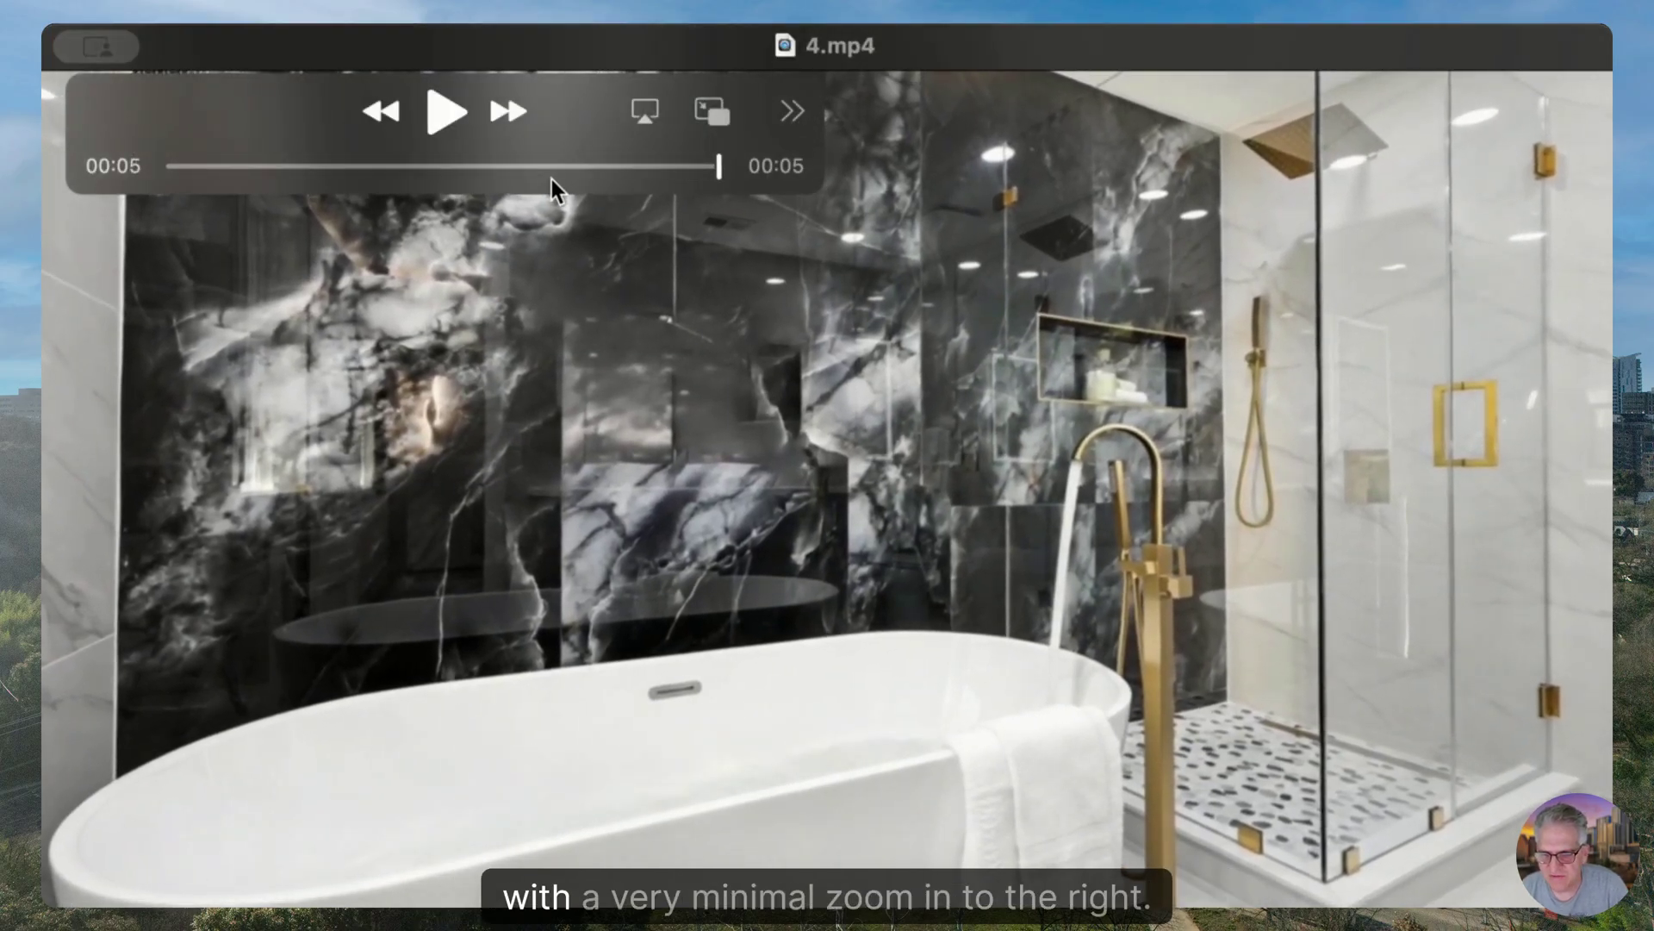
drag(687, 168, 747, 215)
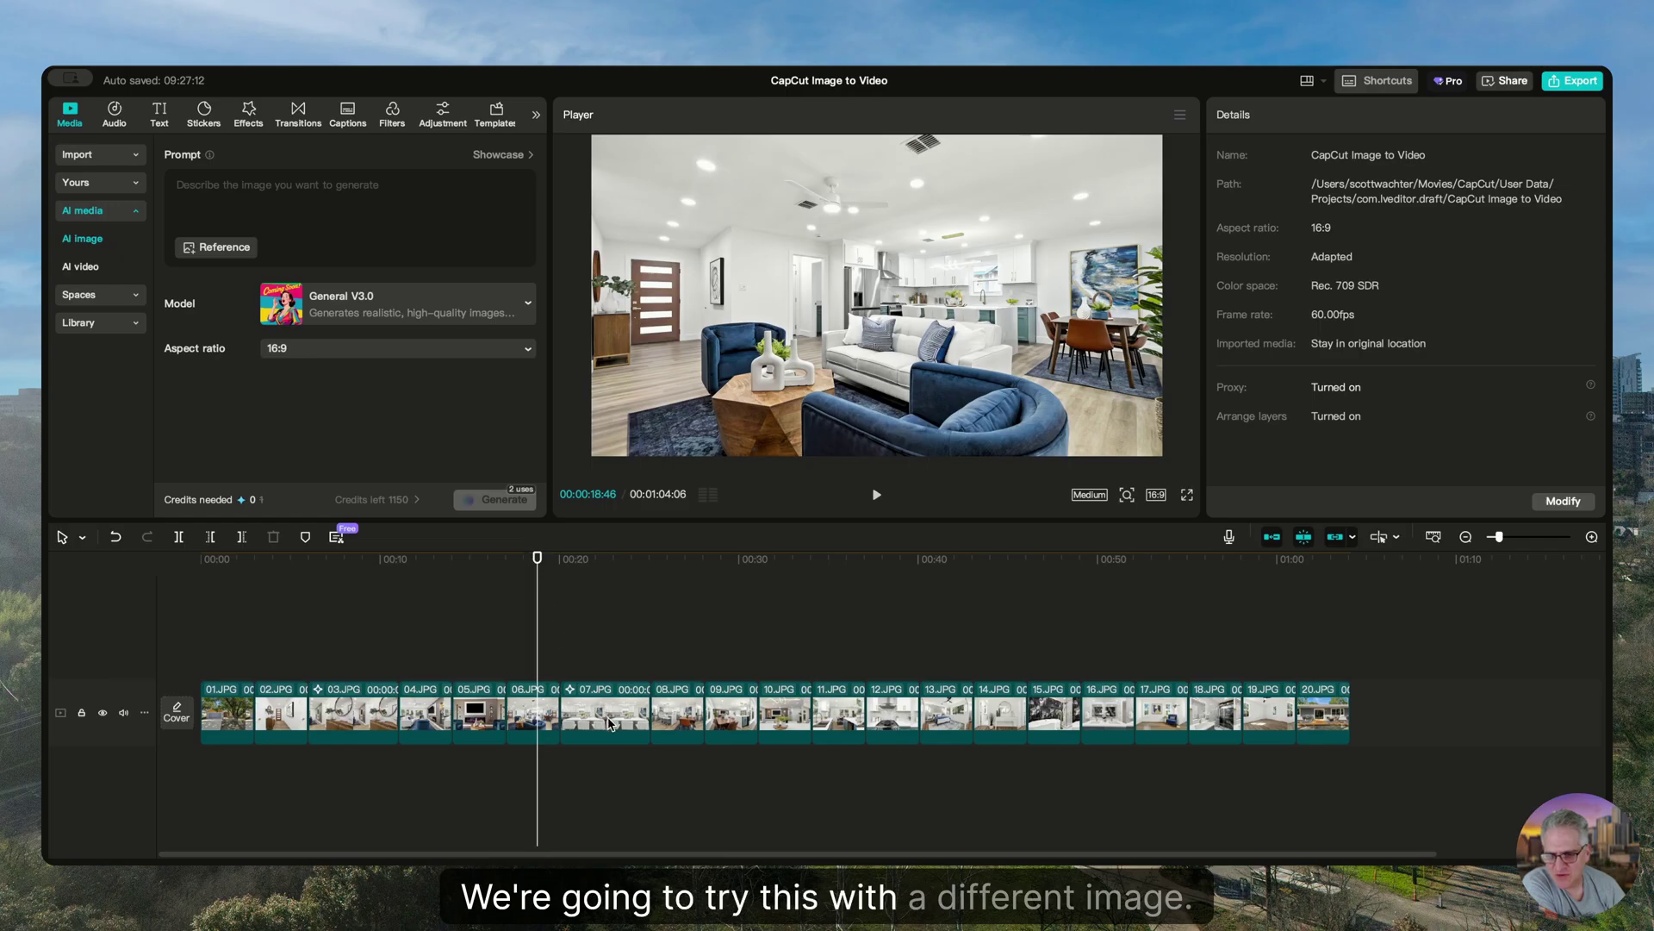
Locate the bedroom photo 13.JPG and set it up for image-to-video generation.
click(609, 724)
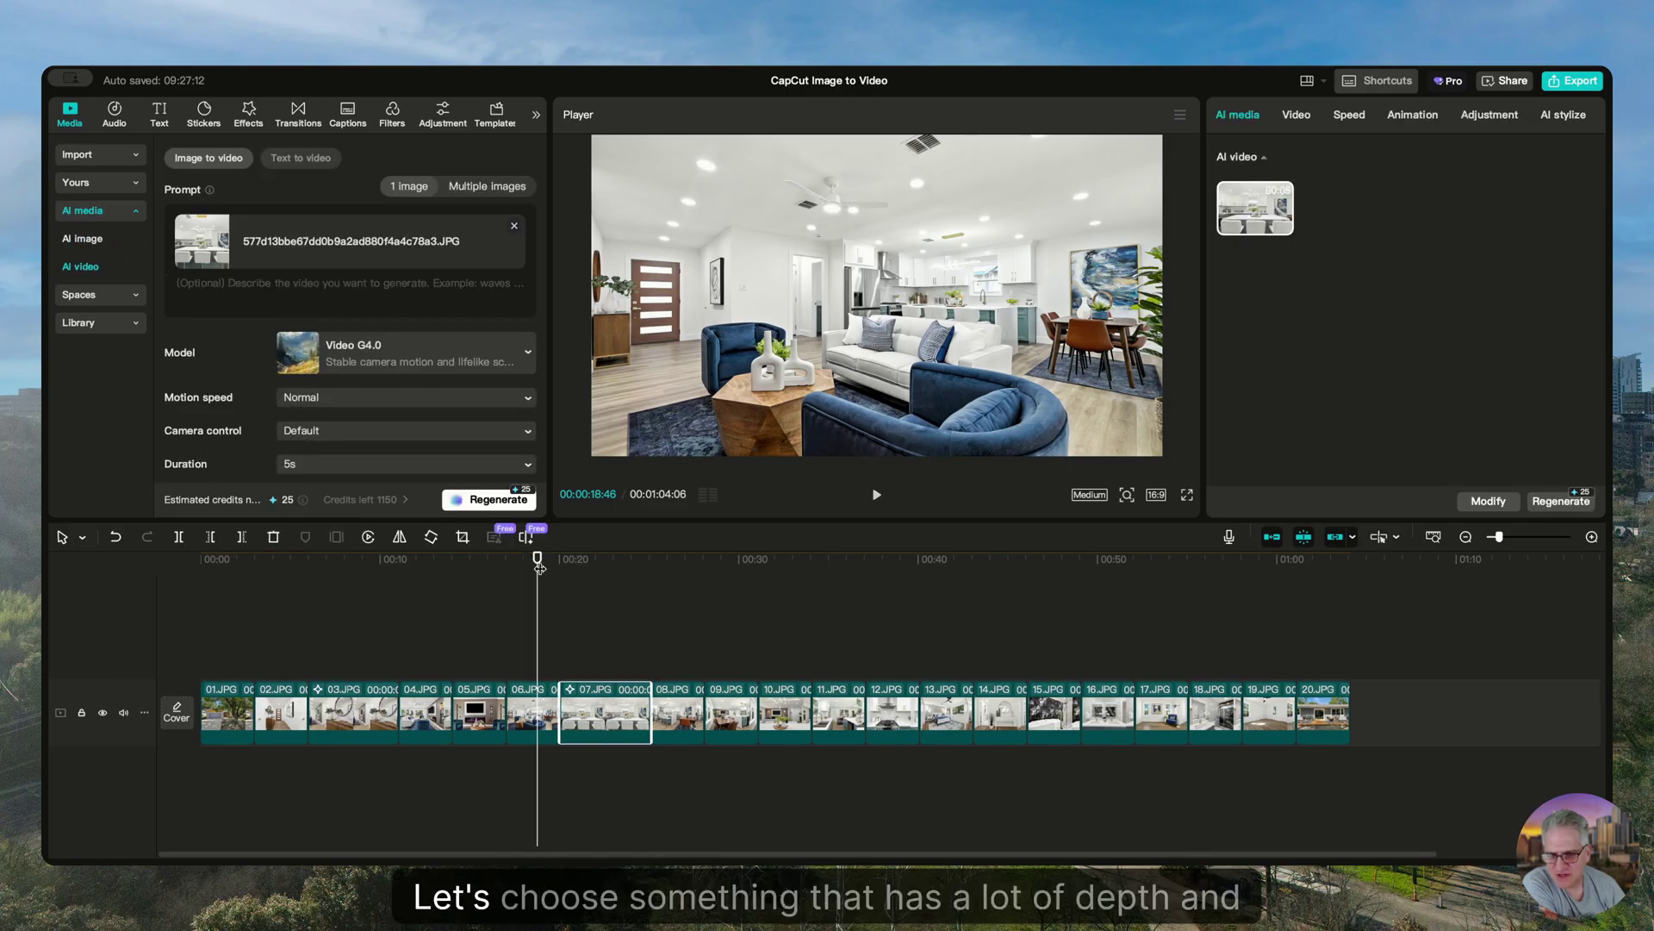
drag(534, 565, 950, 574)
click(872, 482)
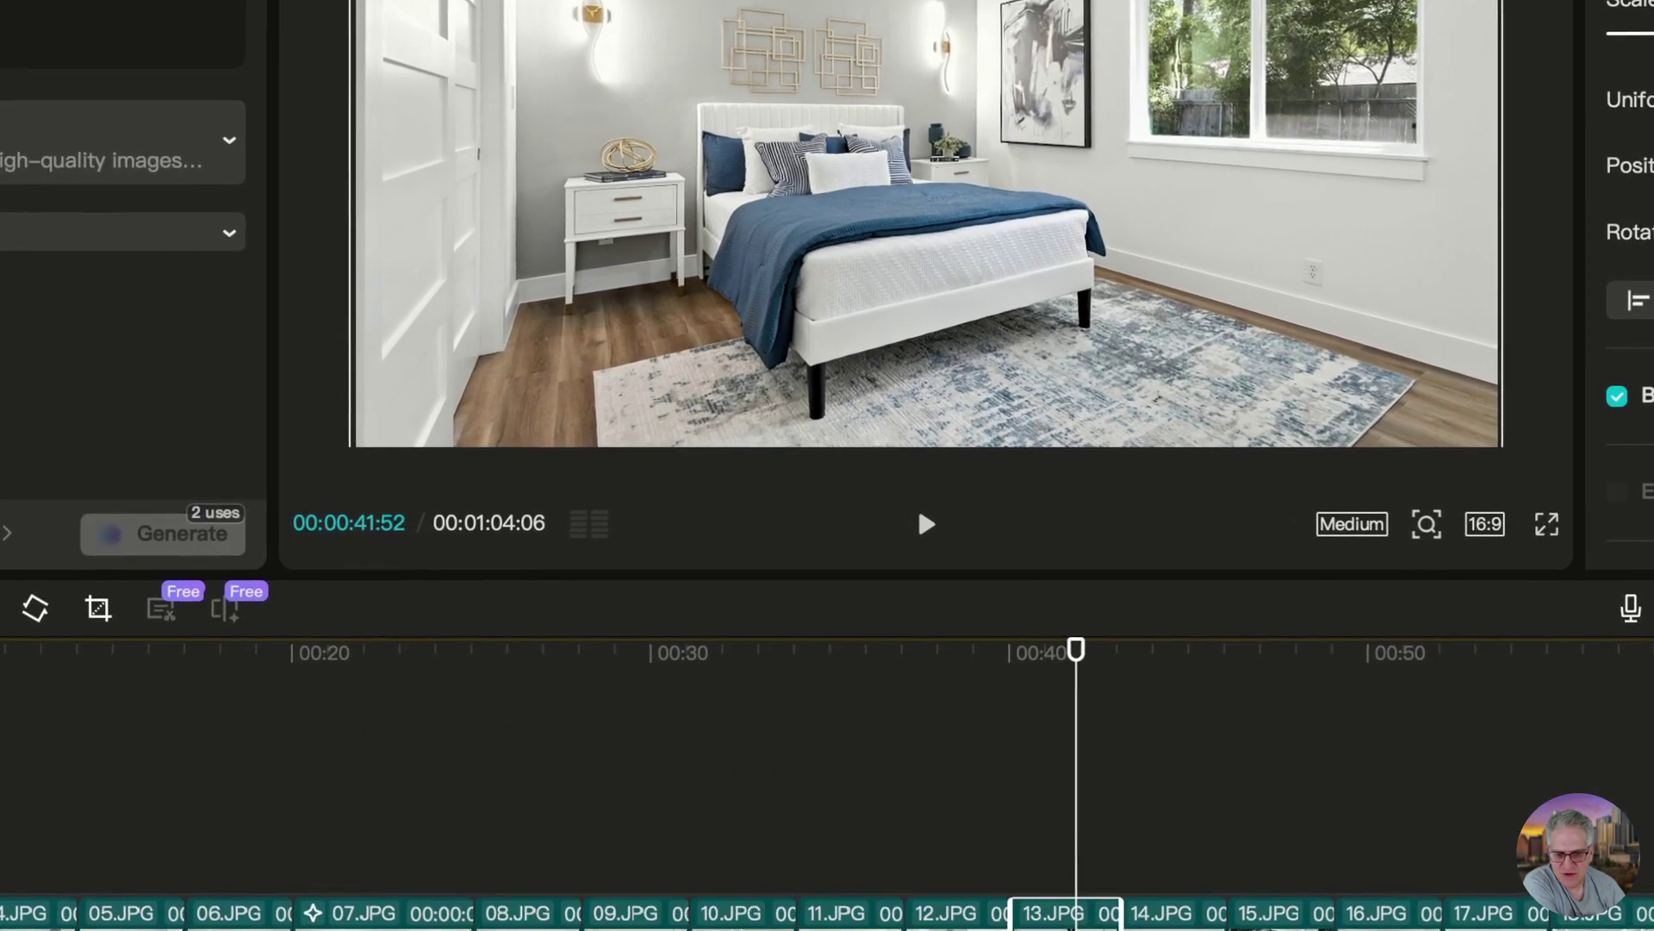
click(1170, 336)
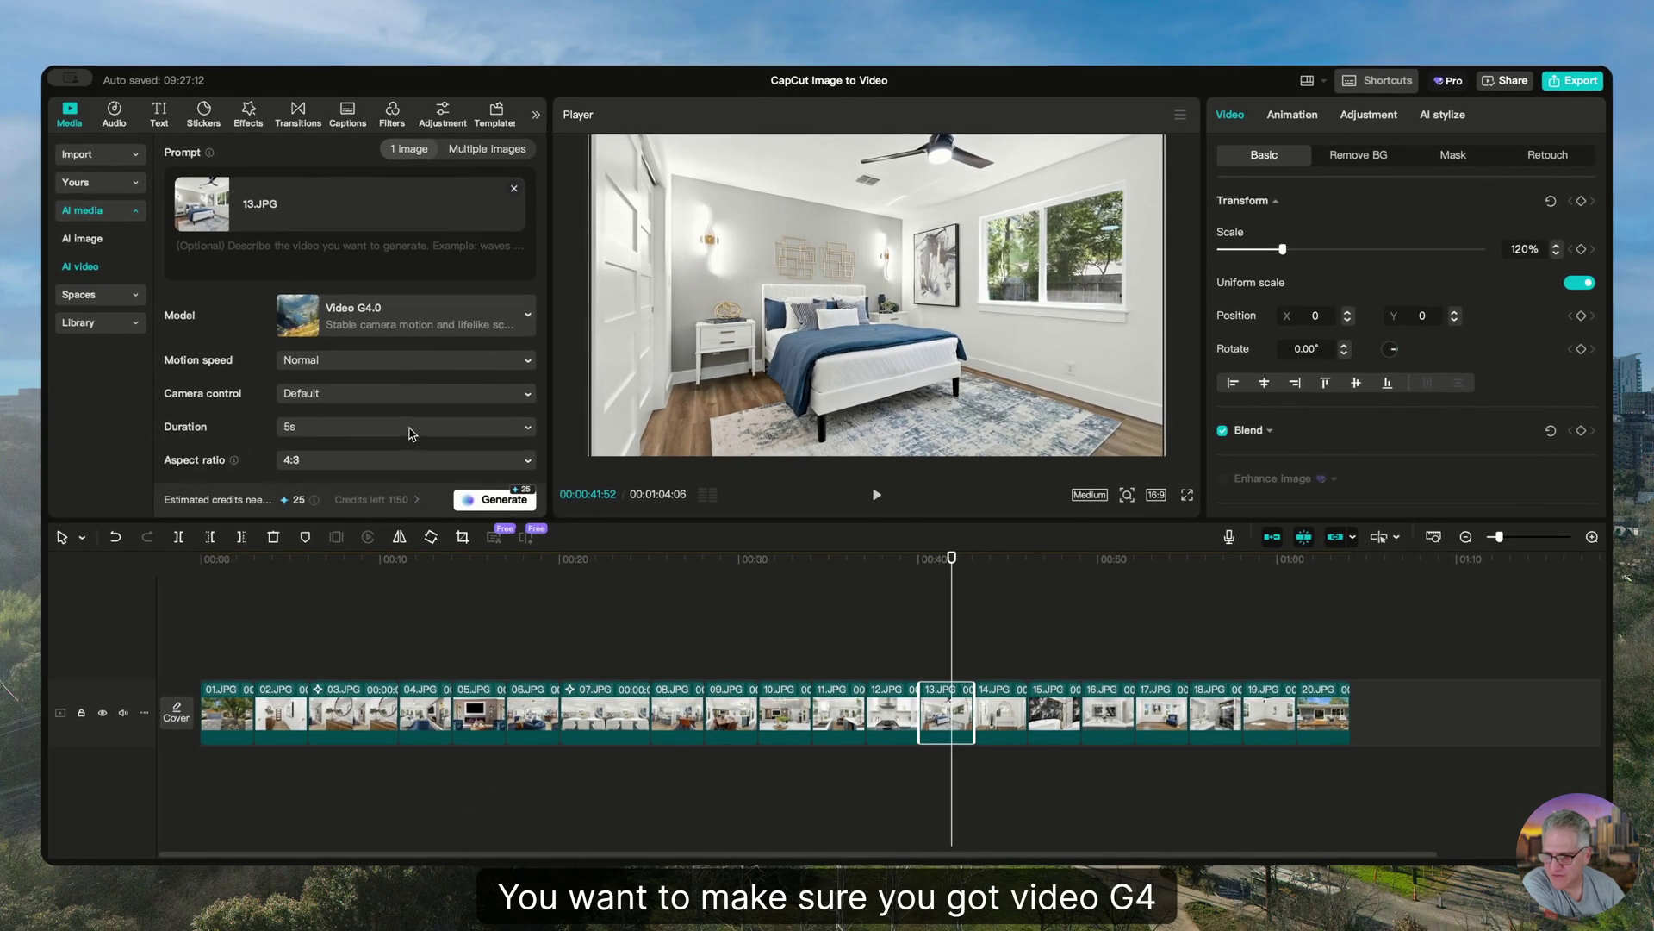
Generate a 16:9 bedroom AI video, preview it, and bring up its download option.
click(399, 461)
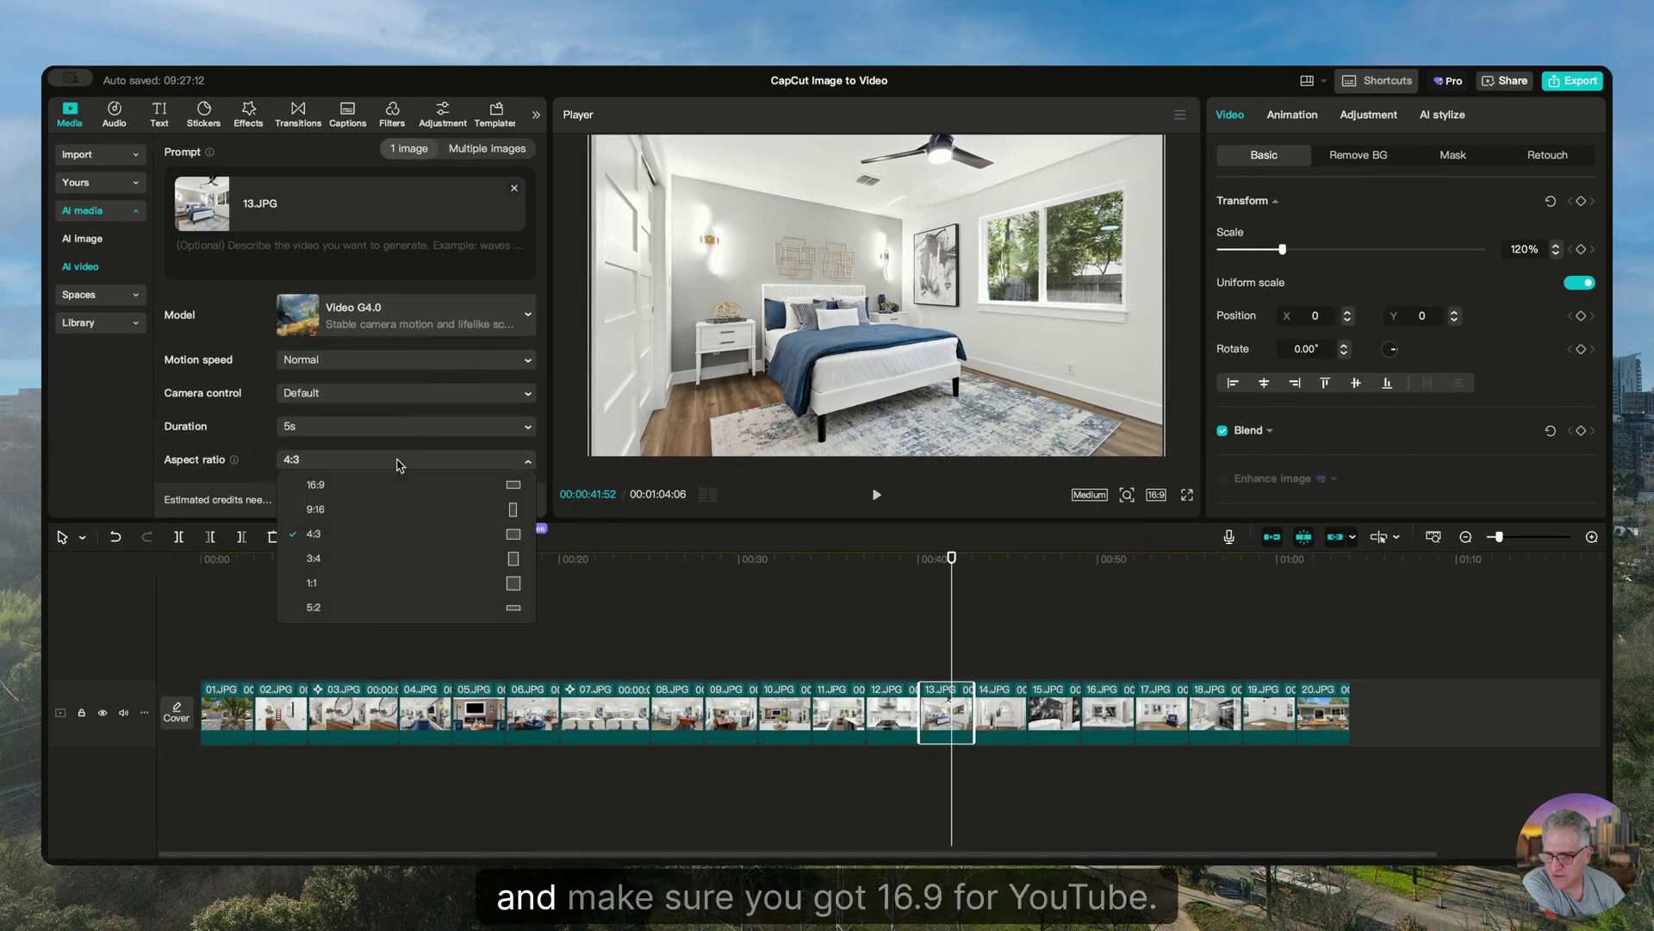
click(385, 485)
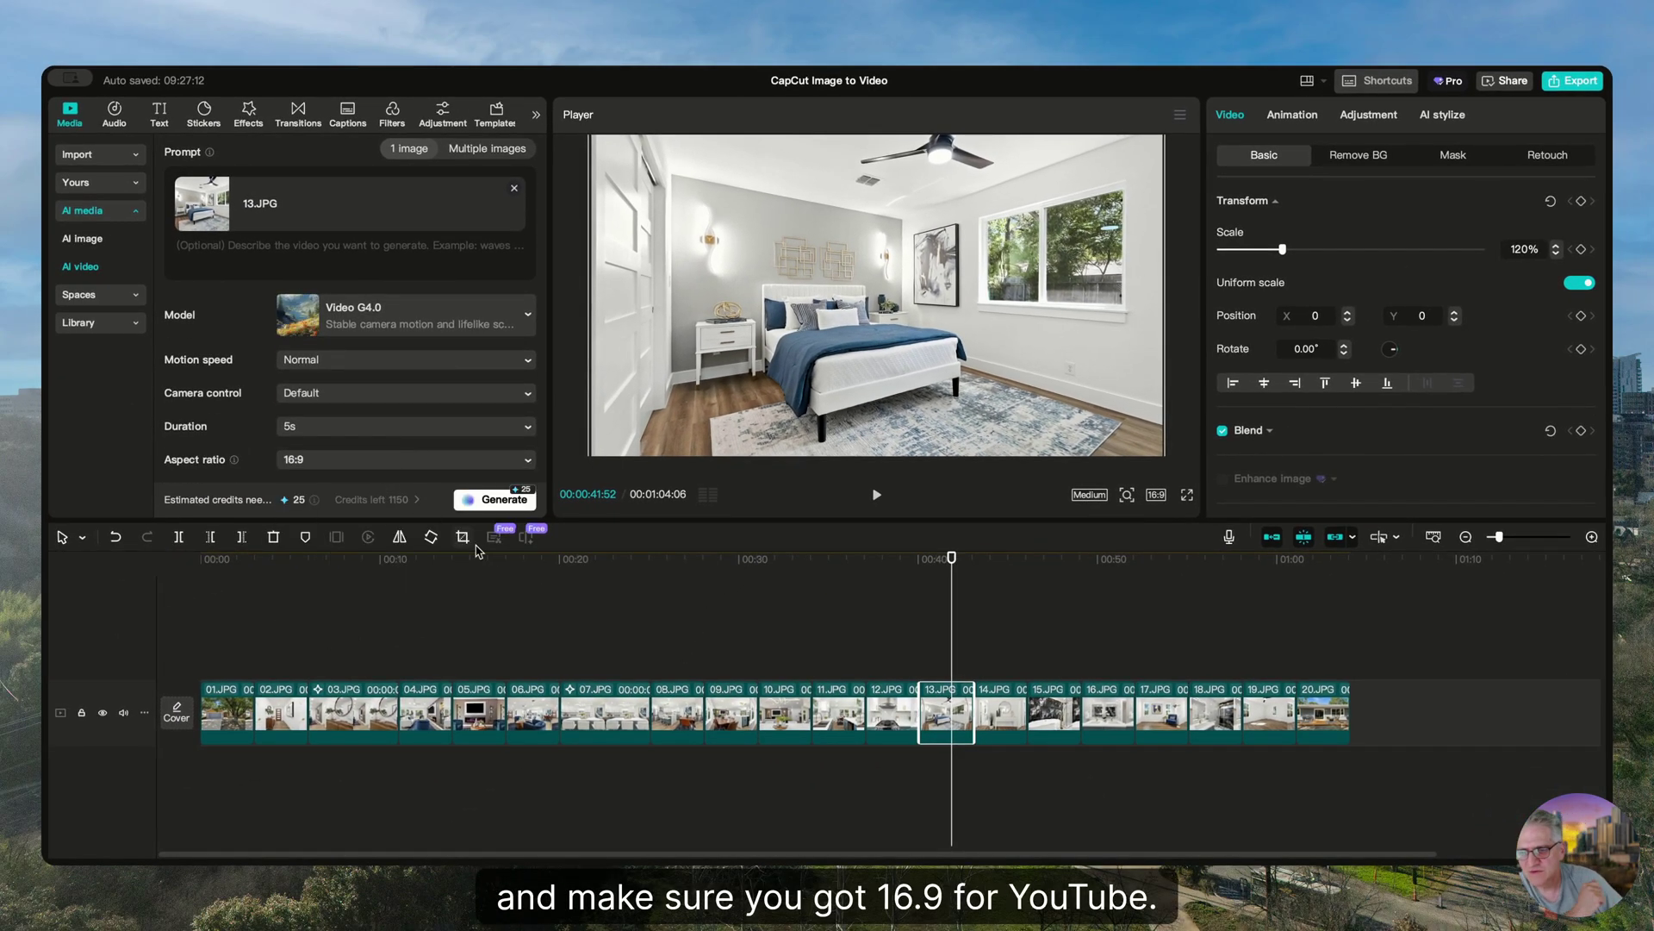
click(486, 500)
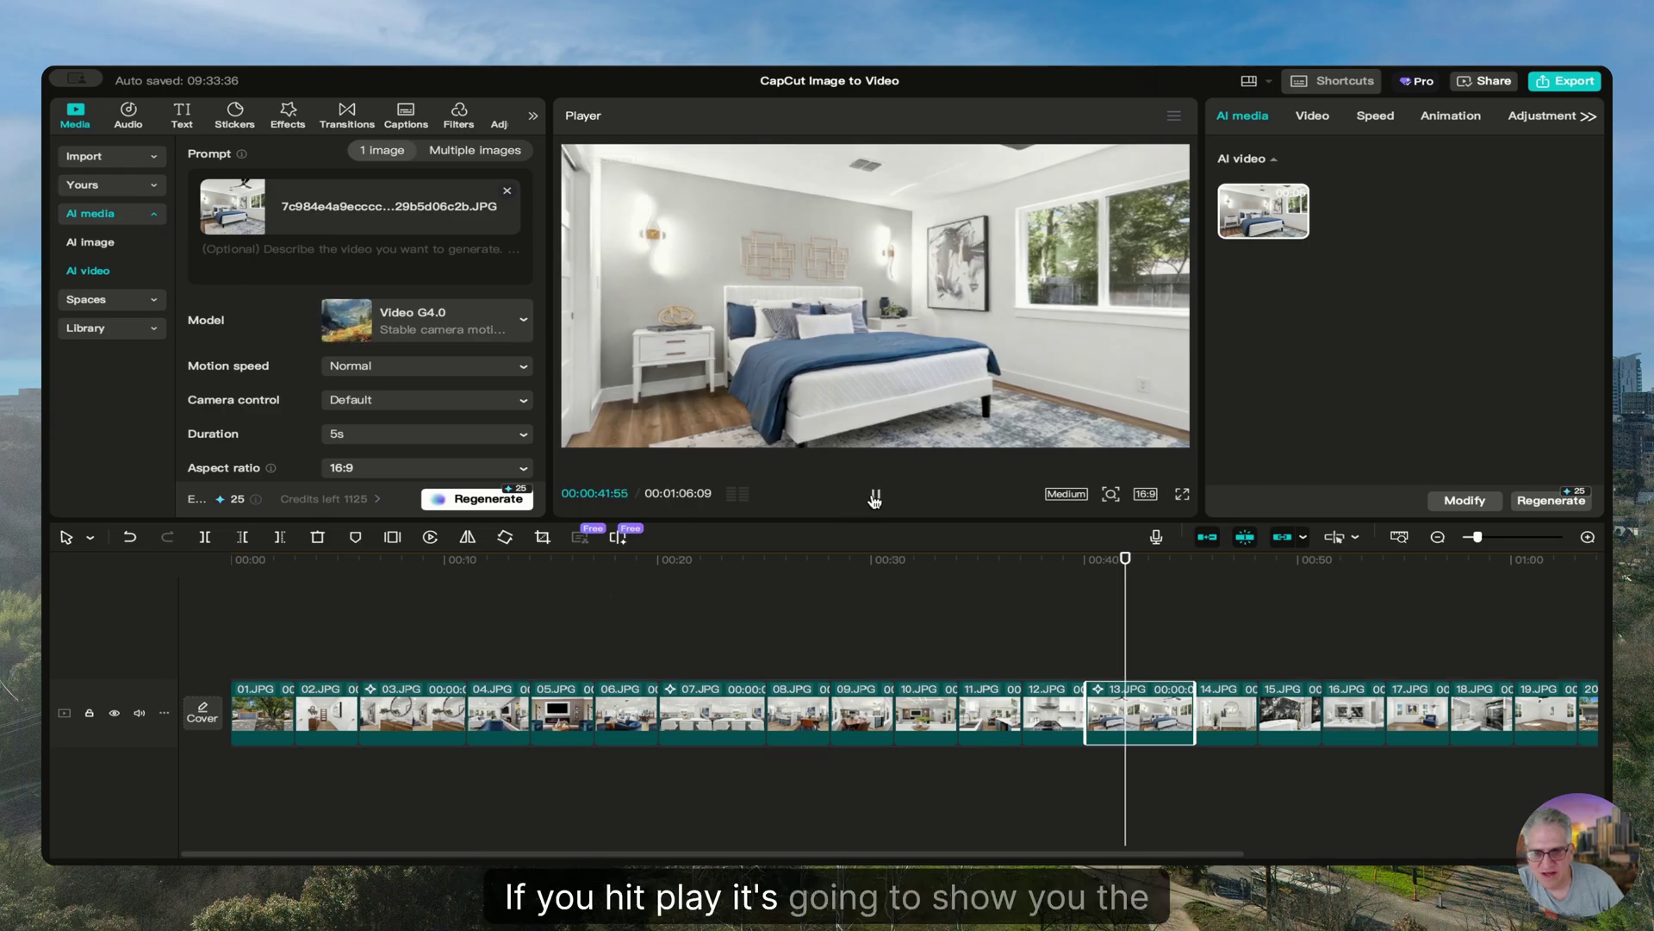
click(875, 497)
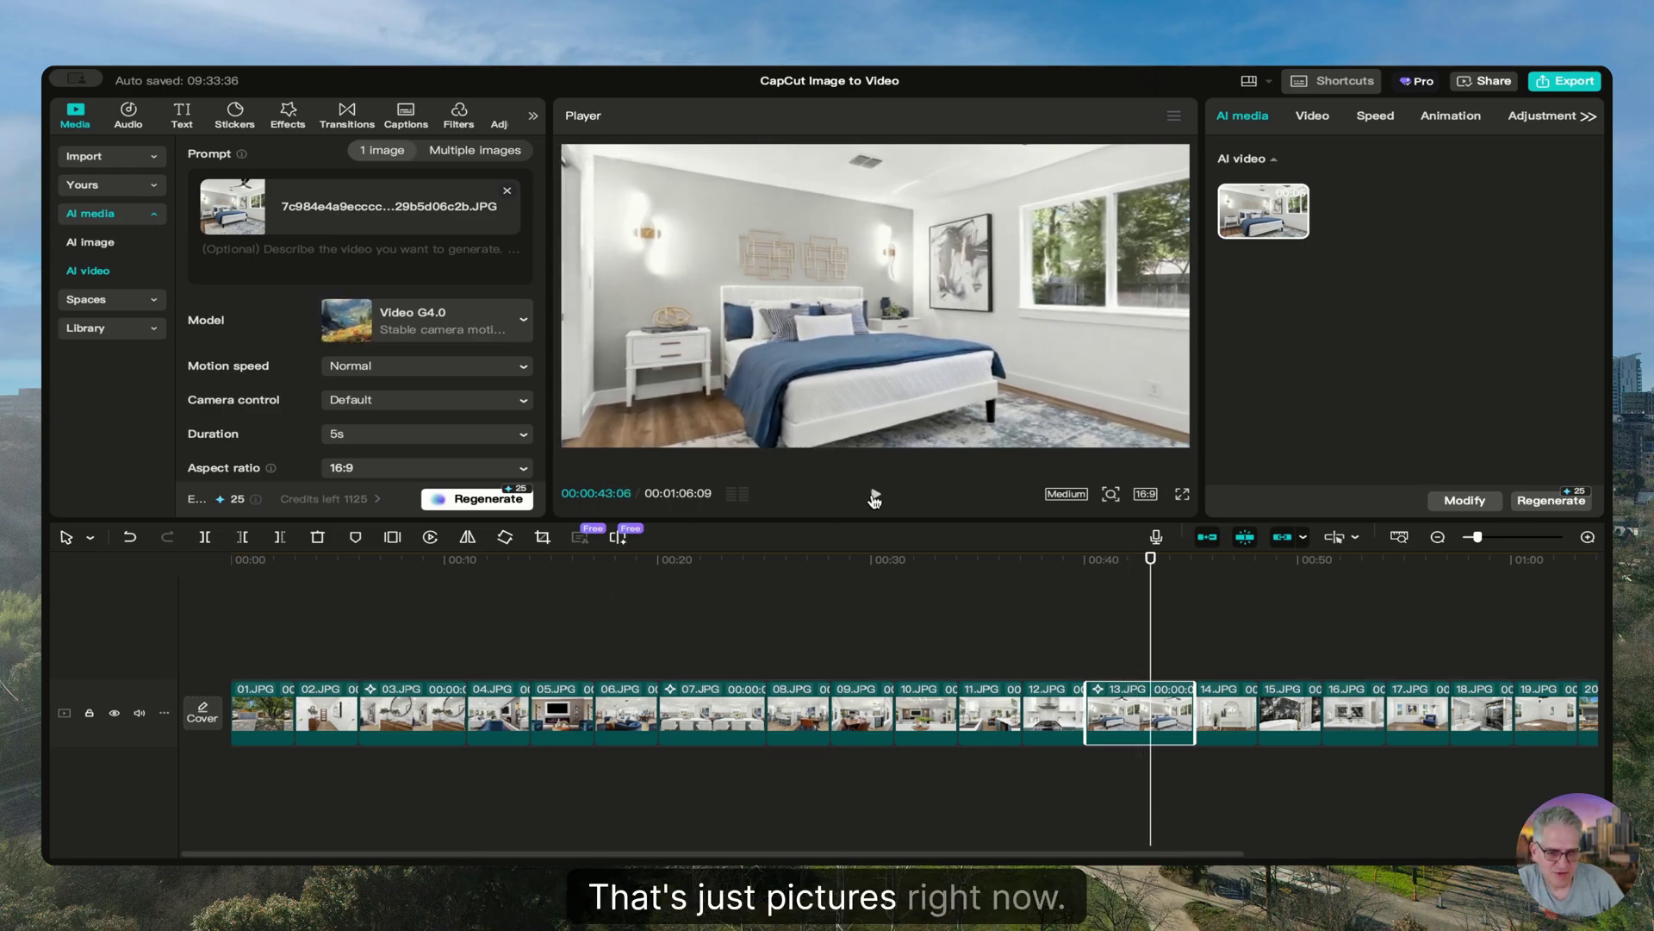
right_click(1300, 236)
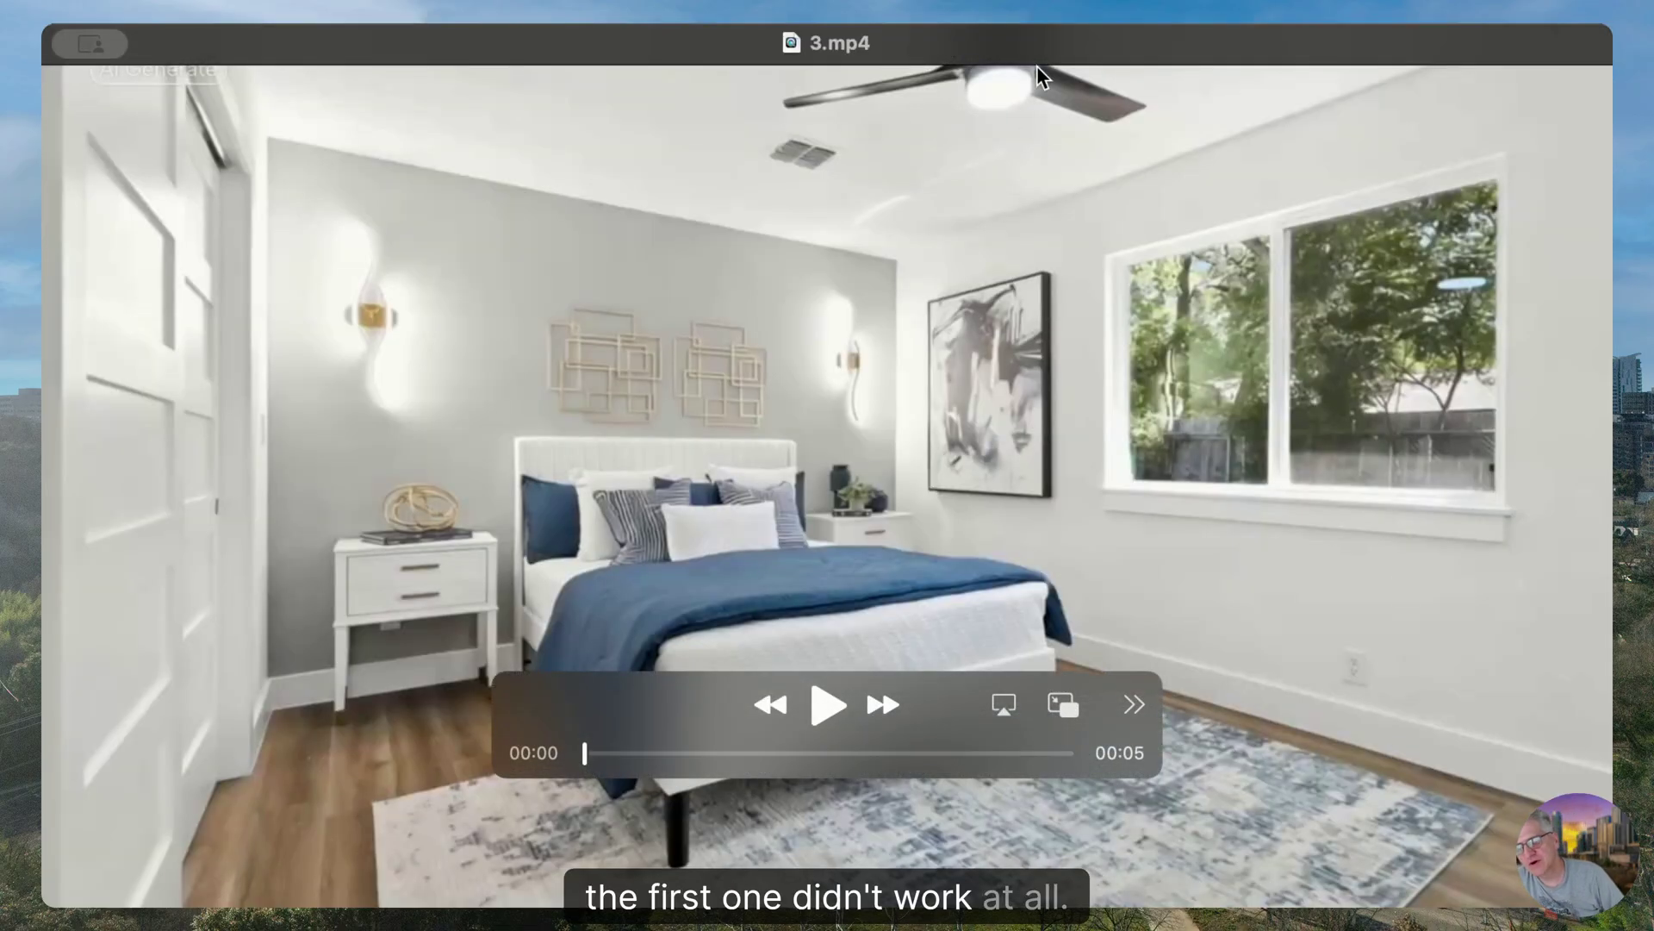
Play the bedroom clip 3.mp4 through to 00:05, then replay it from the start.
click(827, 731)
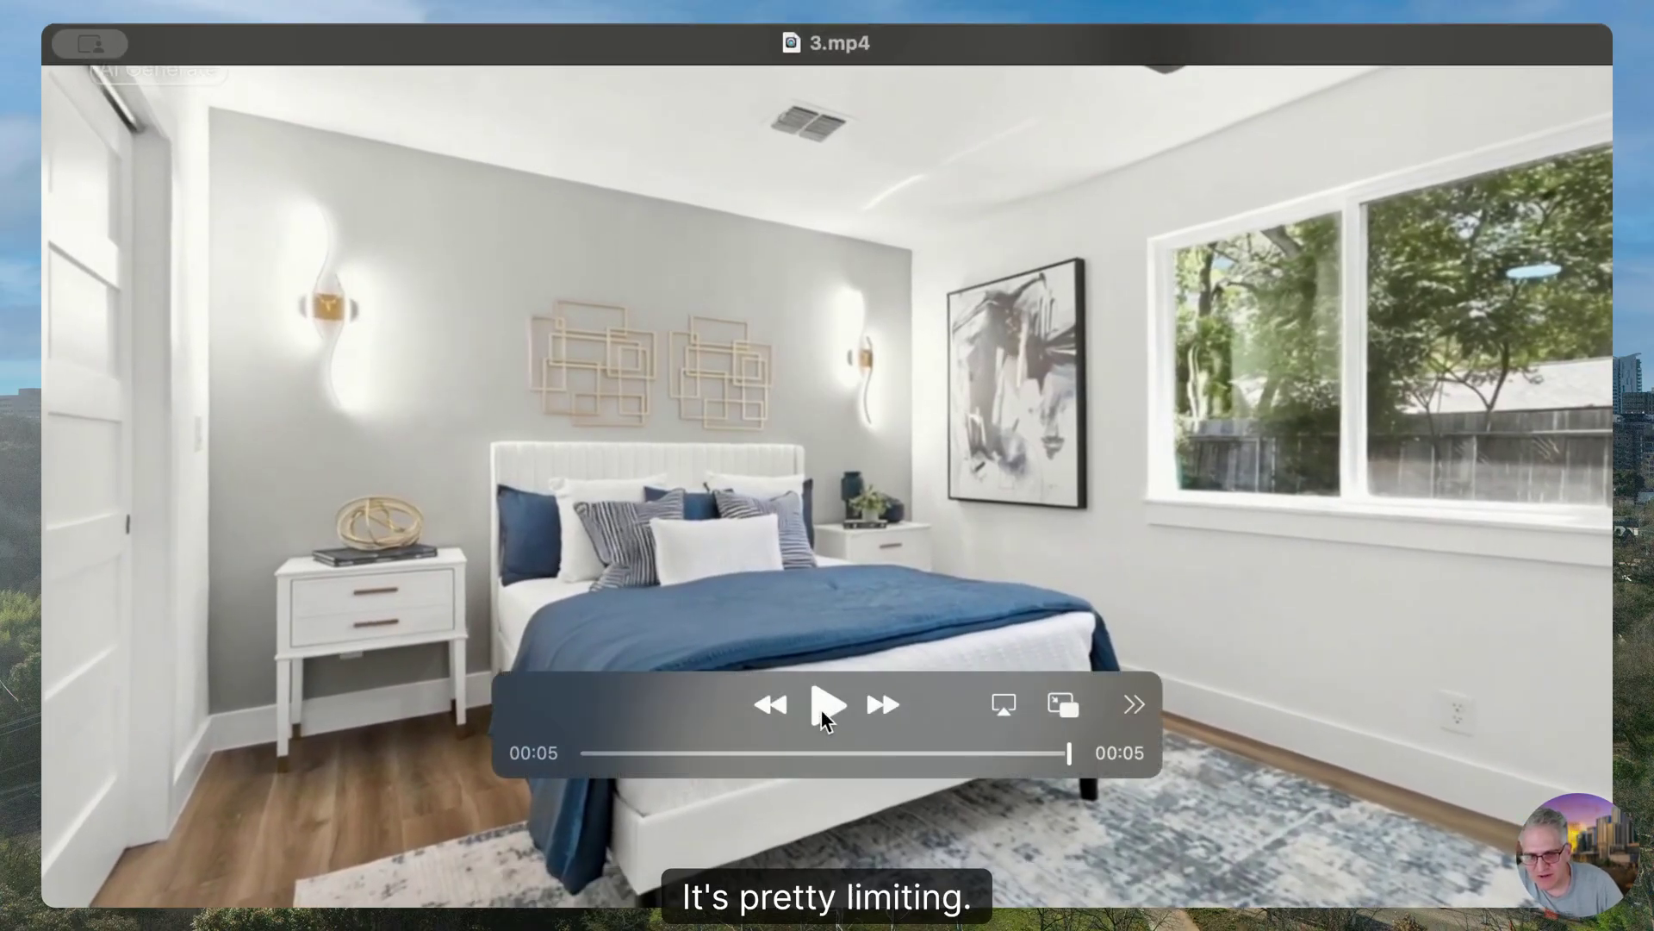
click(825, 706)
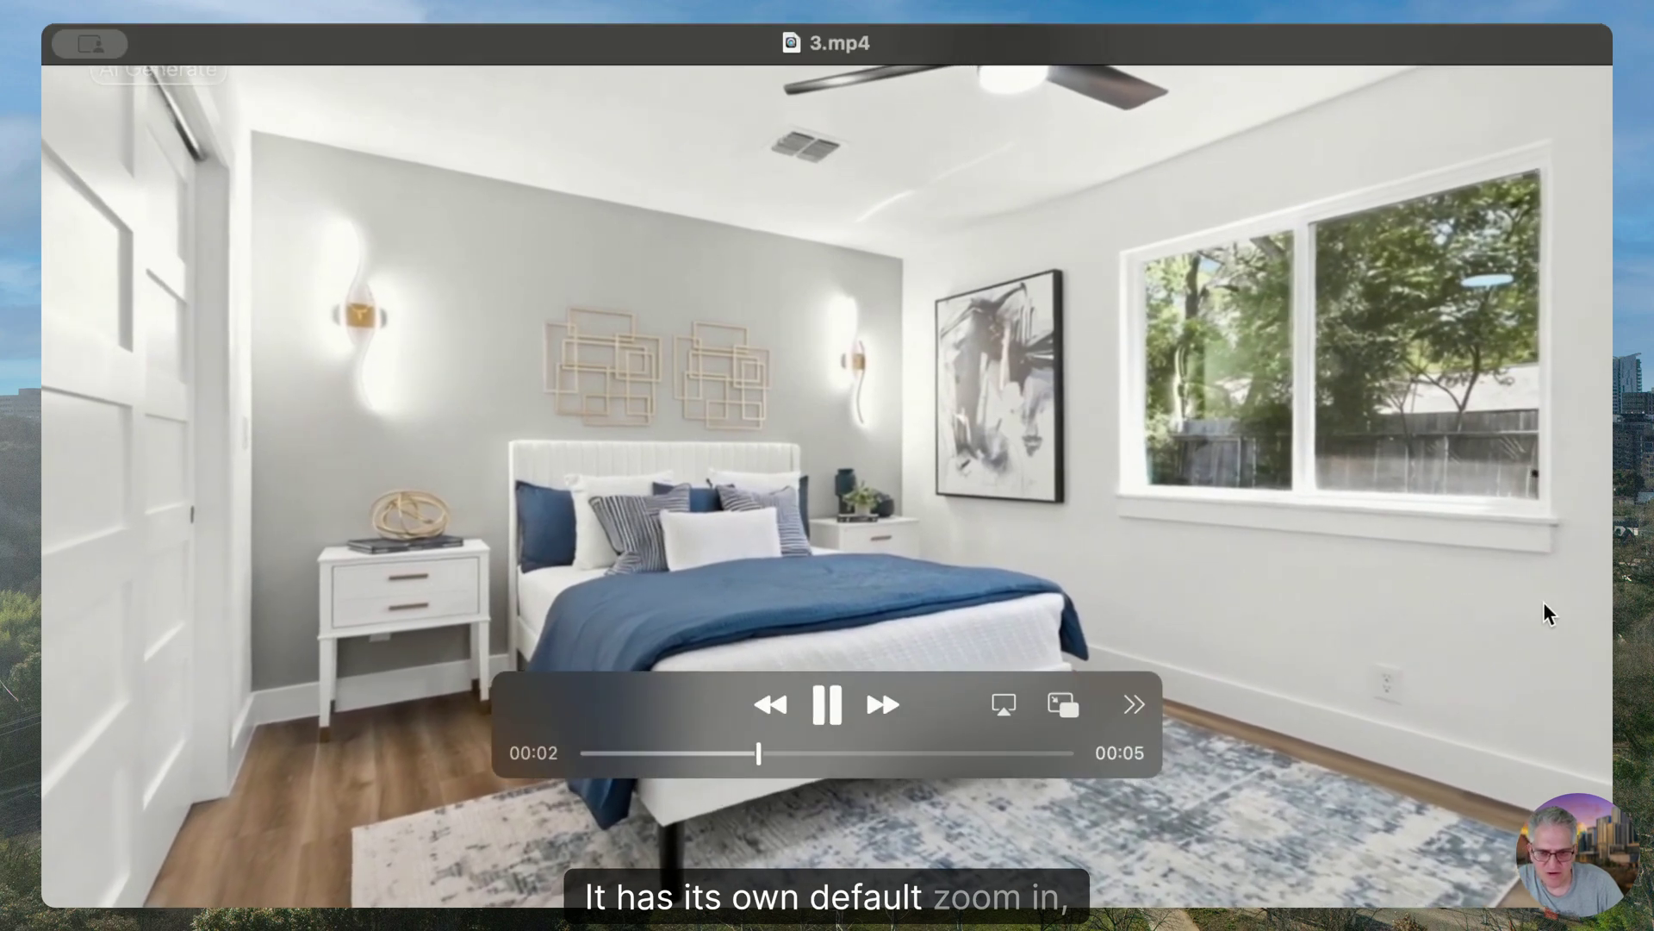